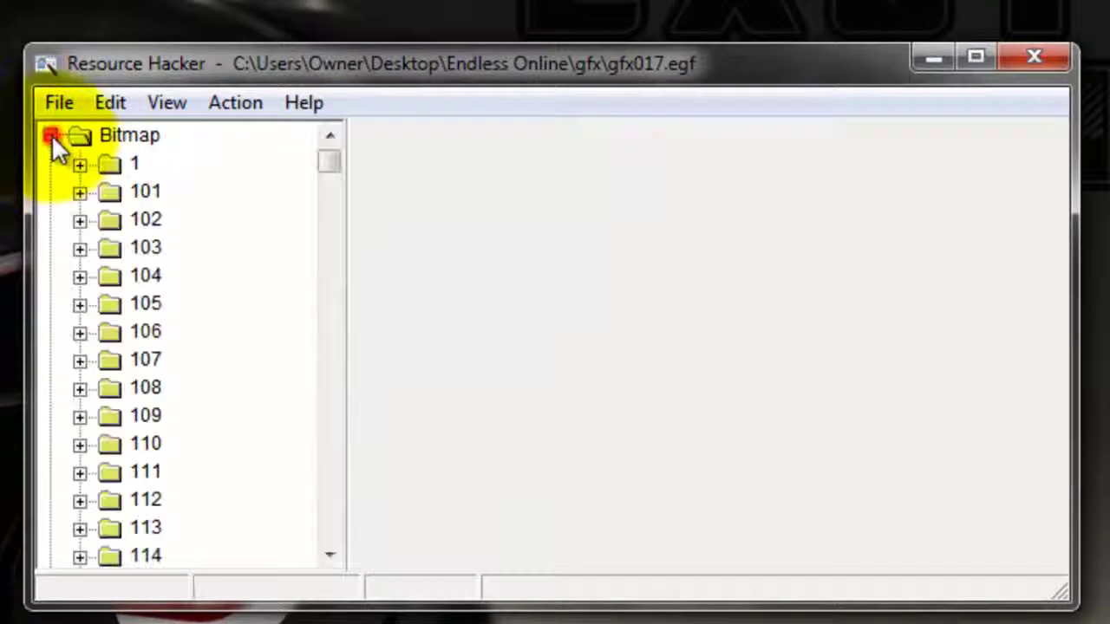
- Expand the entire resource tree of gfx017.egf and display the last bitmap, 7417
{"action": "left_click", "coordinate": [167, 102]}
{"action": "left_click", "coordinate": [187, 139]}
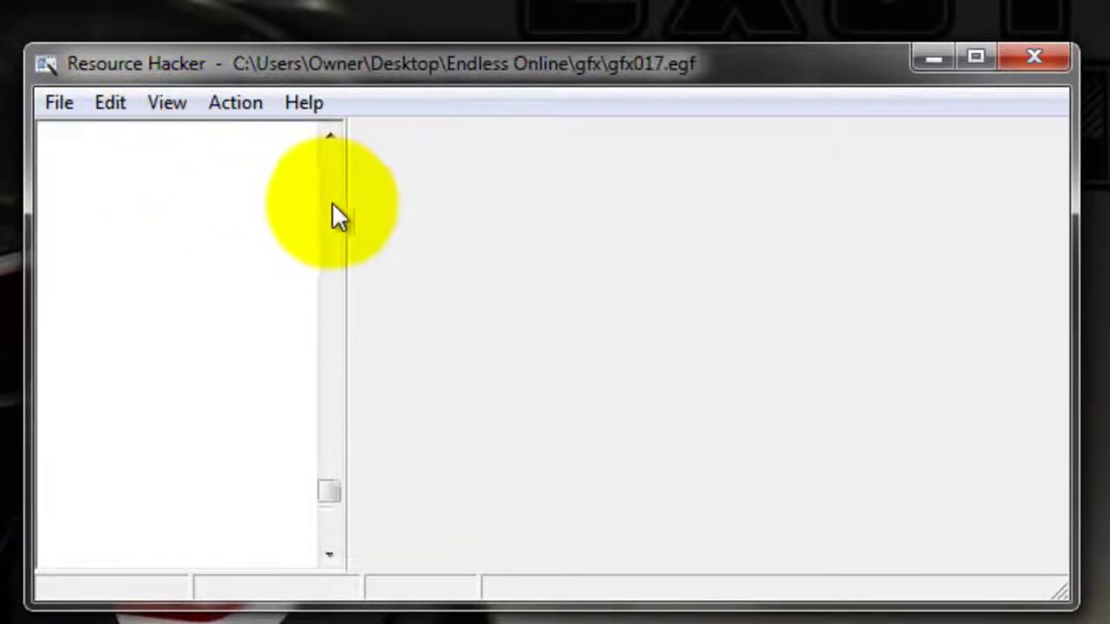
{"action": "left_click_drag", "start_coordinate": [339, 229], "coordinate": [335, 541]}
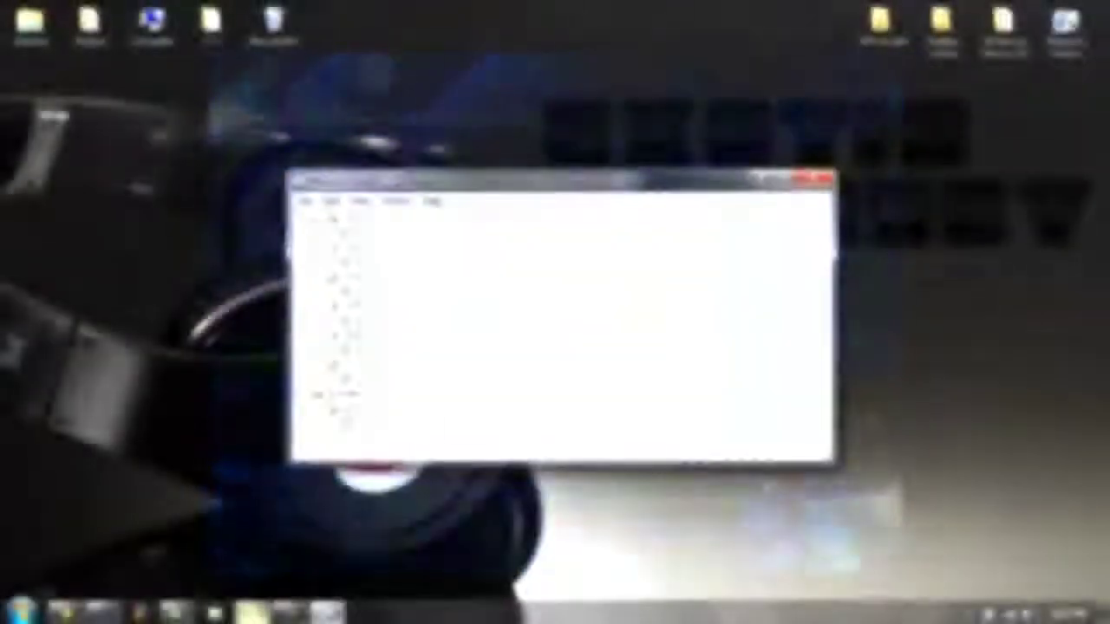
{"action": "left_click", "coordinate": [359, 379]}
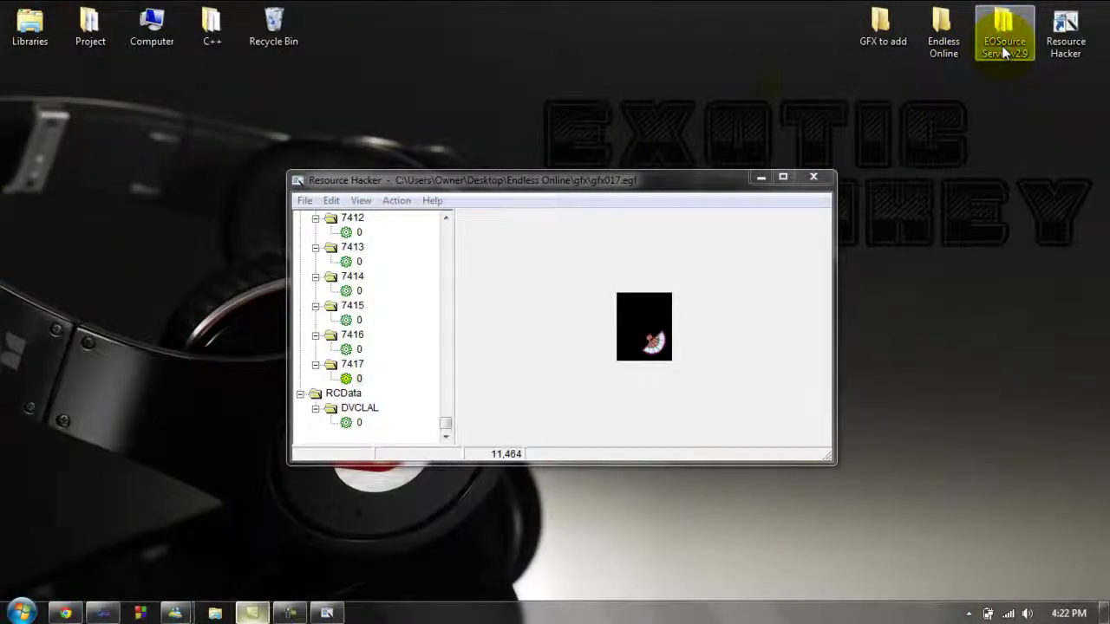
- Launch the pub editor from EOSource Server v2.9\editors\Endless Online pub editors\Edit Pub and minimize the folder window
{"action": "double_click", "coordinate": [1002, 47]}
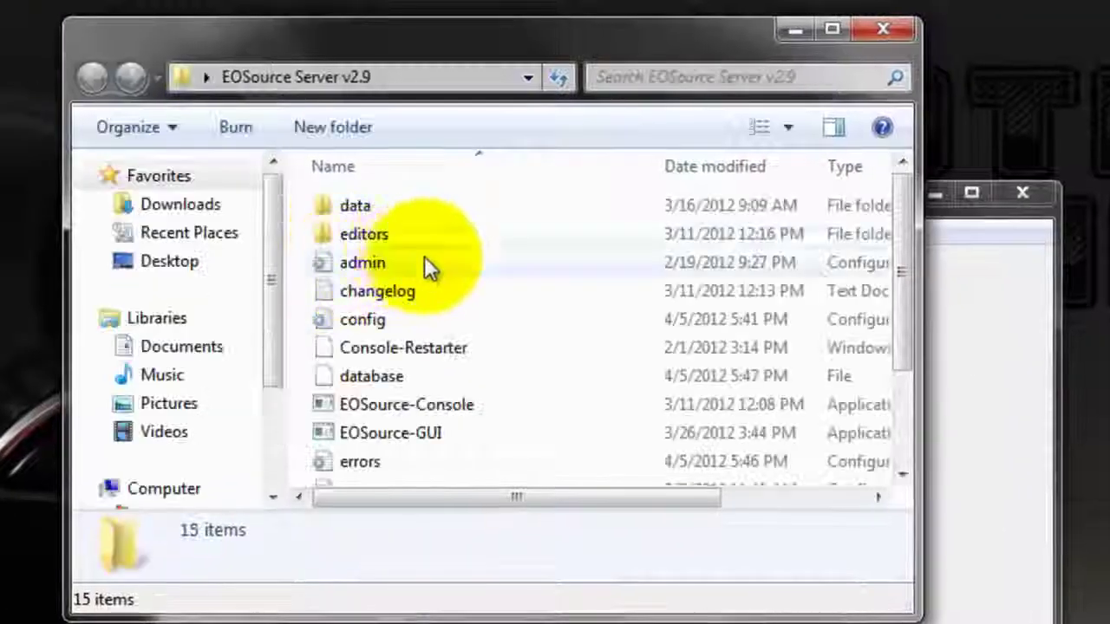
{"action": "double_click", "coordinate": [370, 236]}
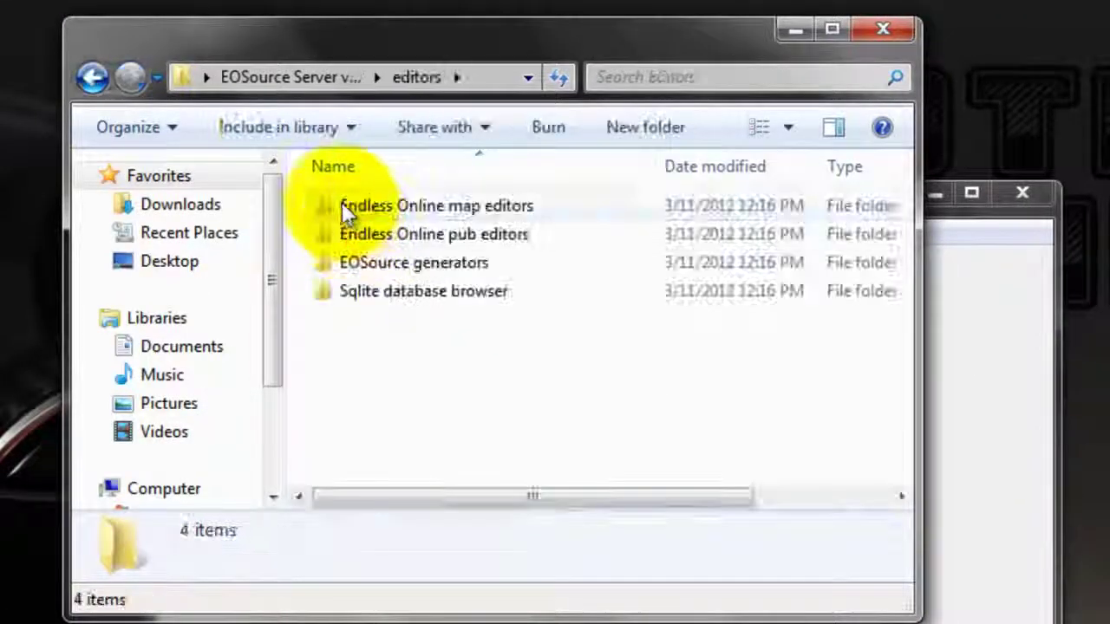
{"action": "left_click", "coordinate": [378, 236]}
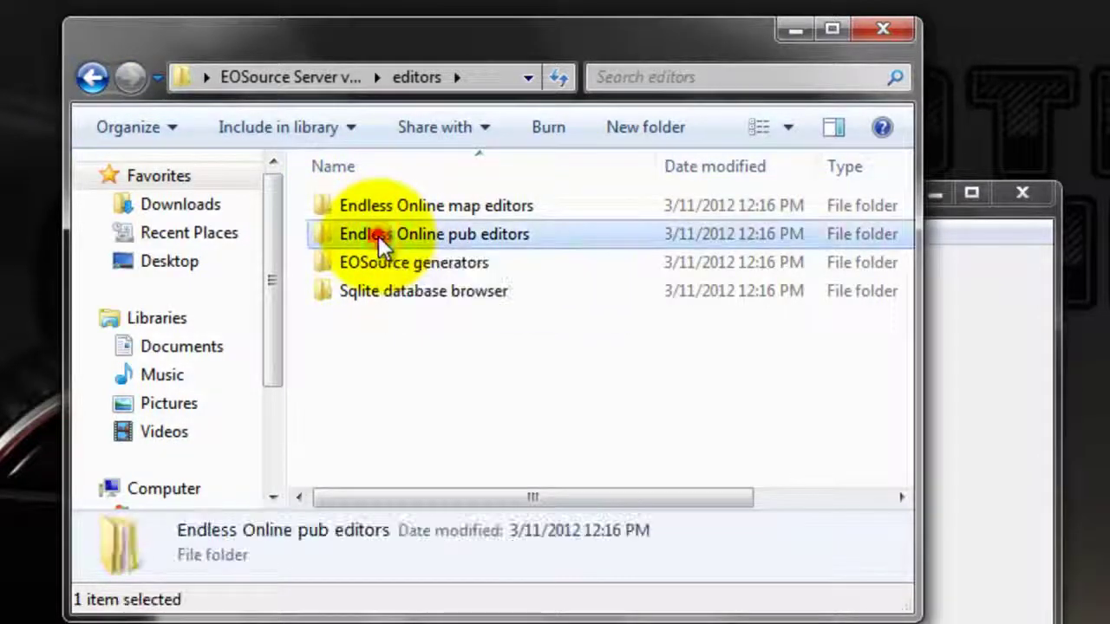
{"action": "double_click", "coordinate": [378, 235]}
{"action": "double_click", "coordinate": [353, 205]}
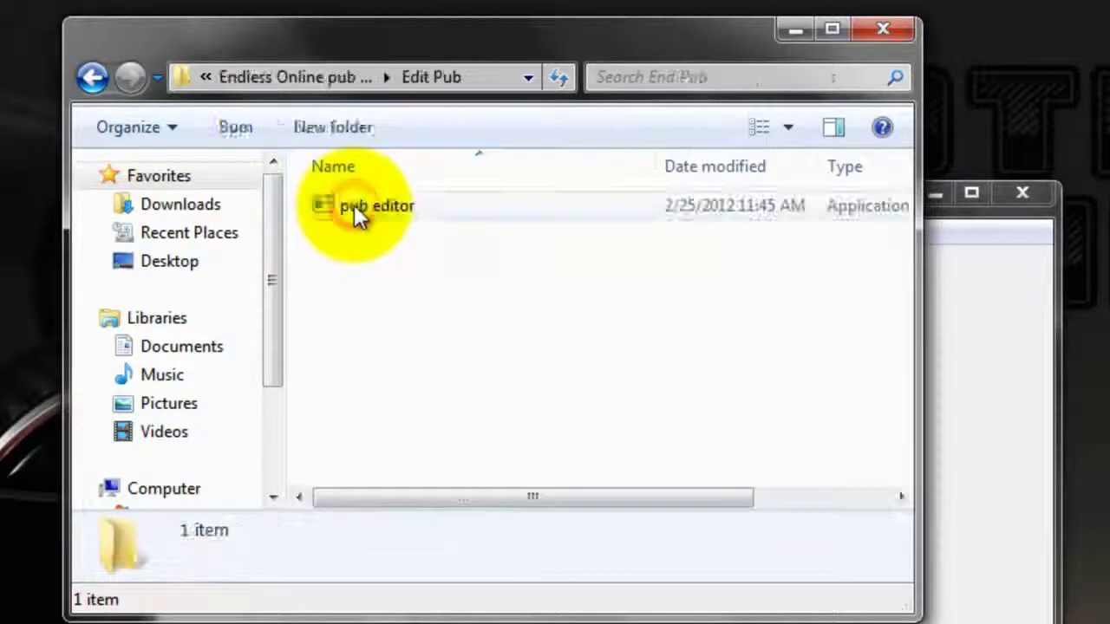
{"action": "double_click", "coordinate": [356, 206]}
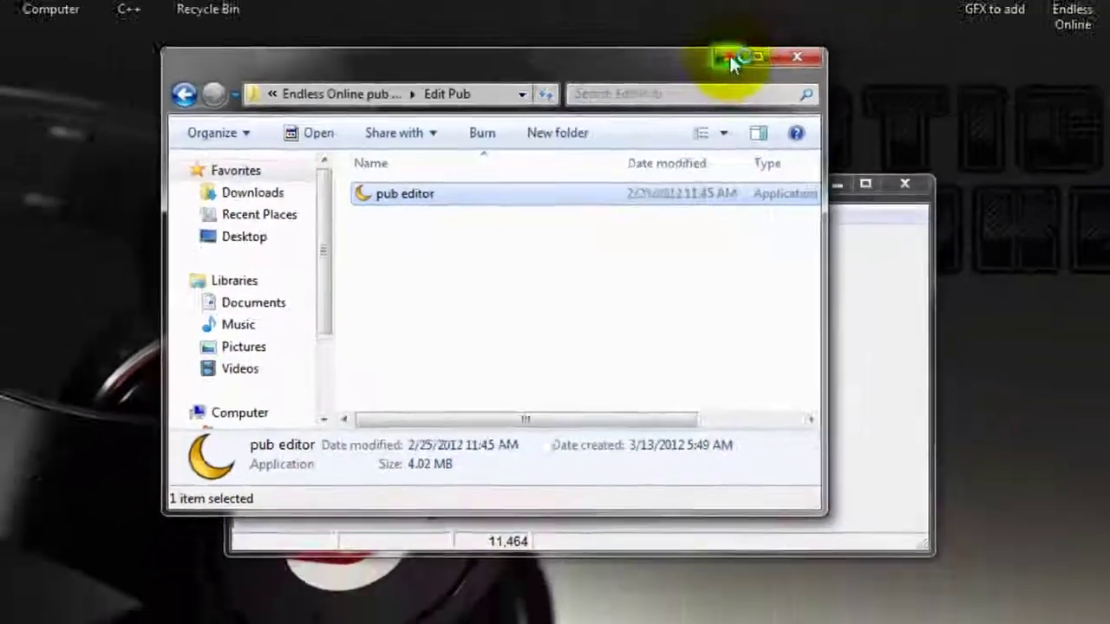
{"action": "left_click", "coordinate": [731, 57]}
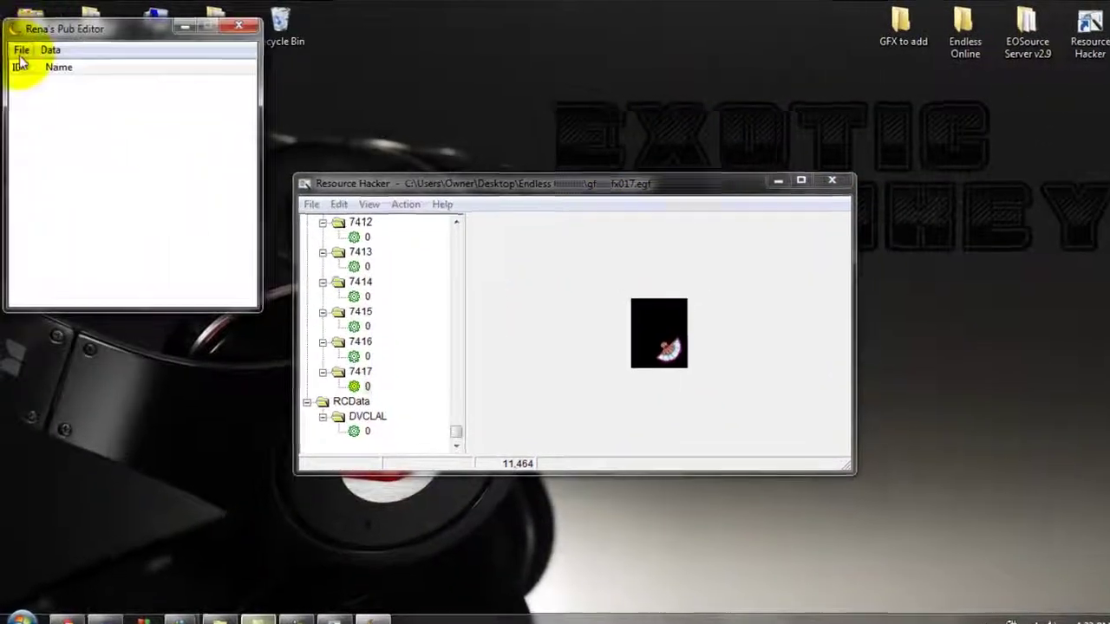
- Start opening a file in Rena's Pub Editor and browse to the EOSource Server v2.9 folder on the desktop
{"action": "left_click", "coordinate": [21, 51]}
{"action": "left_click", "coordinate": [46, 88]}
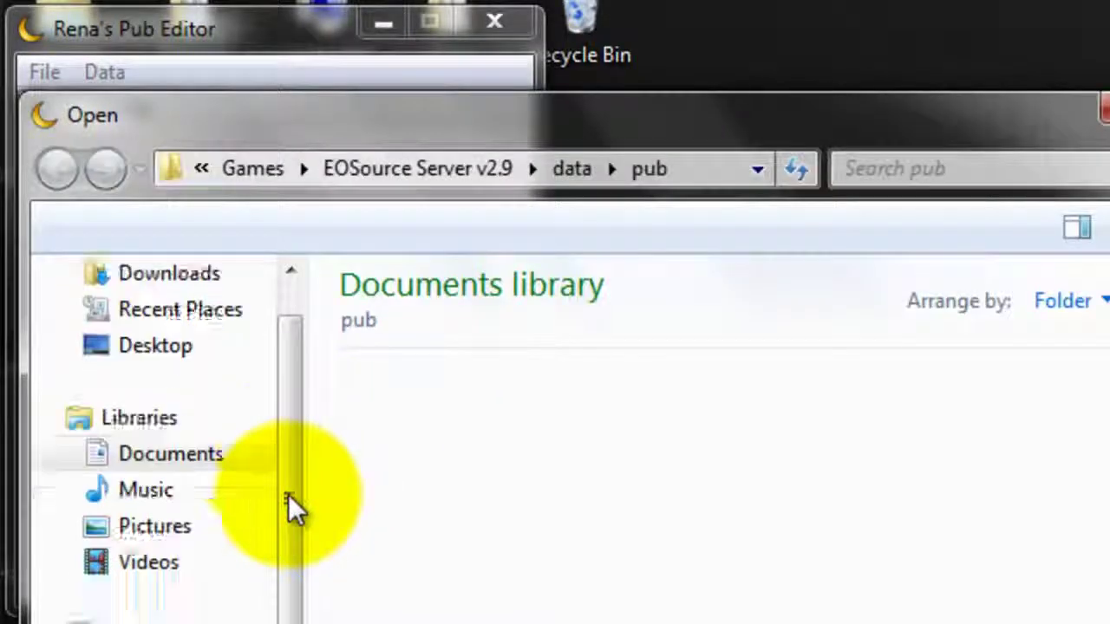
{"action": "left_click", "coordinate": [248, 510]}
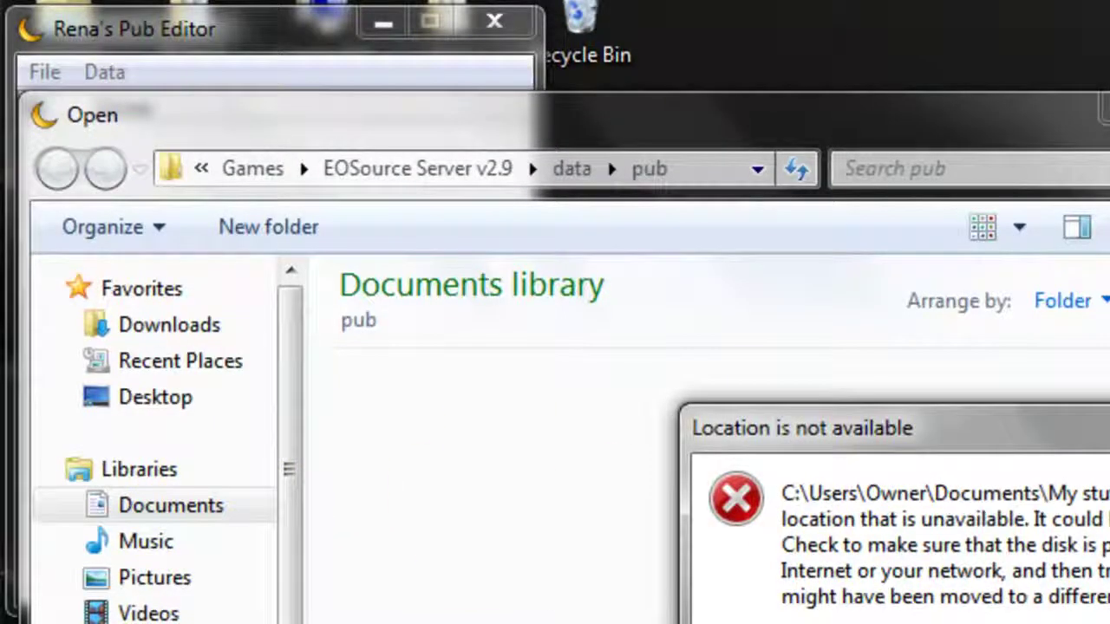
{"action": "key", "text": "Return"}
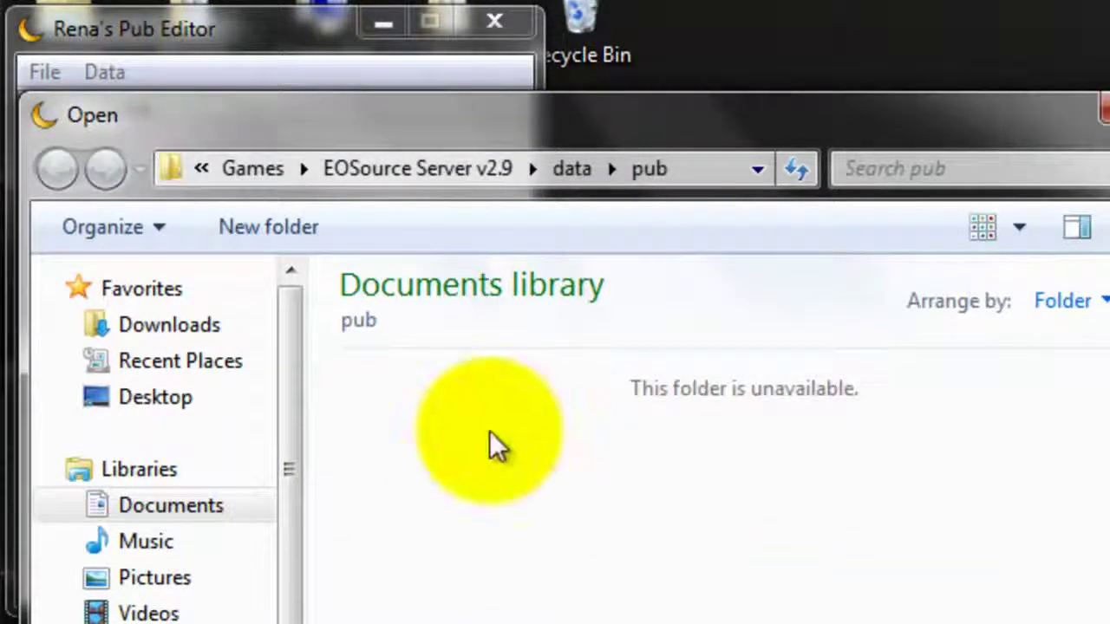
{"action": "left_click", "coordinate": [169, 398]}
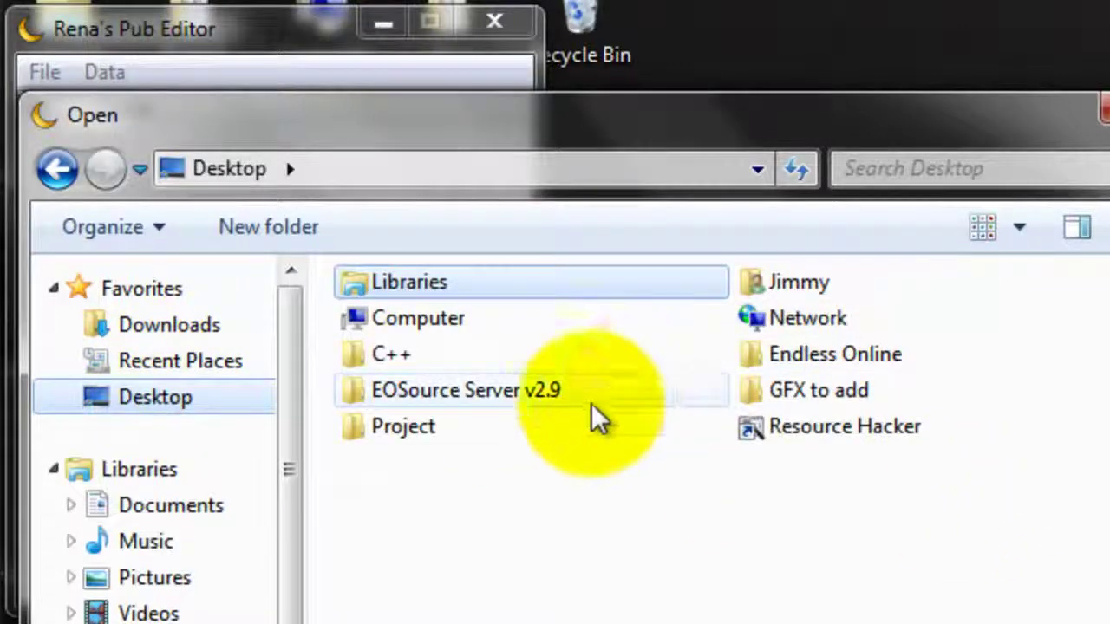
{"action": "double_click", "coordinate": [565, 396]}
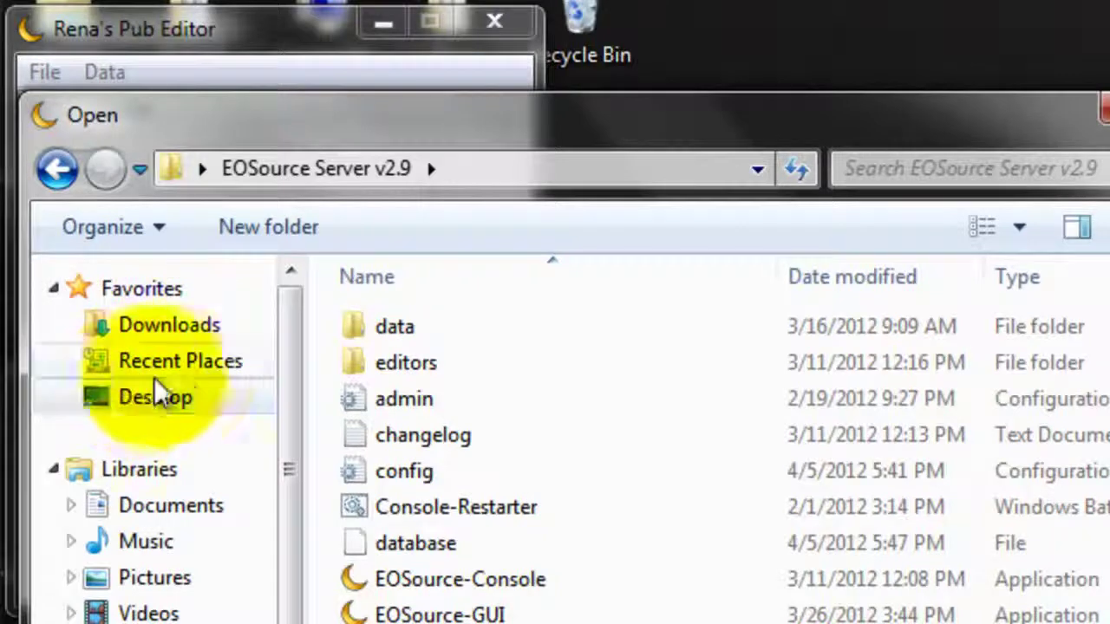
- Open the item file dat001.eif from the server's data\pub folder
{"action": "left_click", "coordinate": [358, 333]}
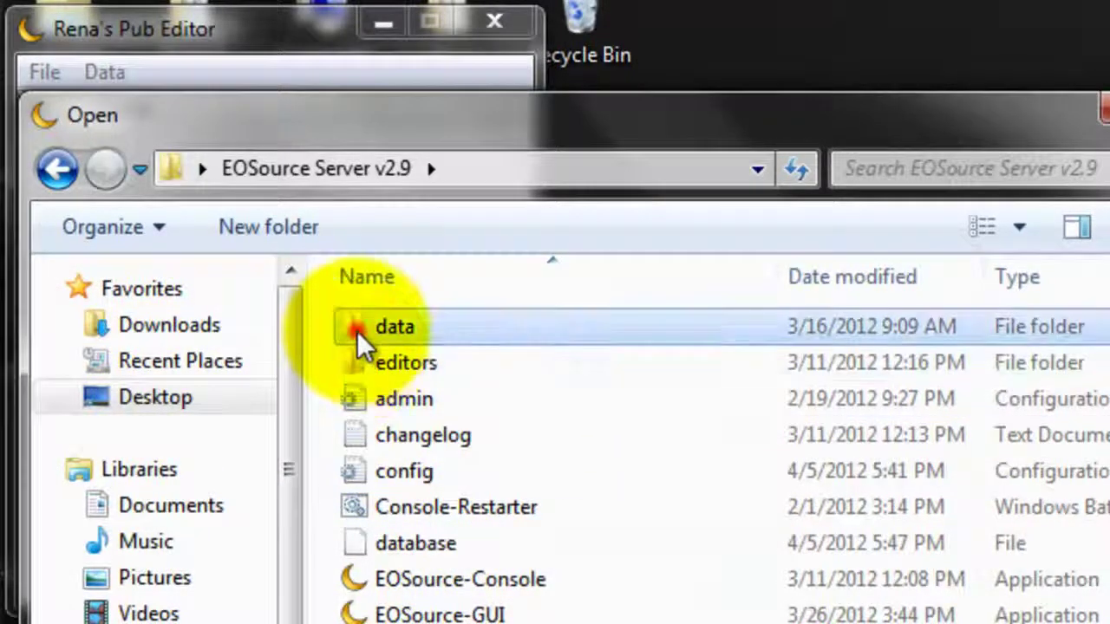
{"action": "double_click", "coordinate": [357, 331]}
{"action": "left_click", "coordinate": [406, 470]}
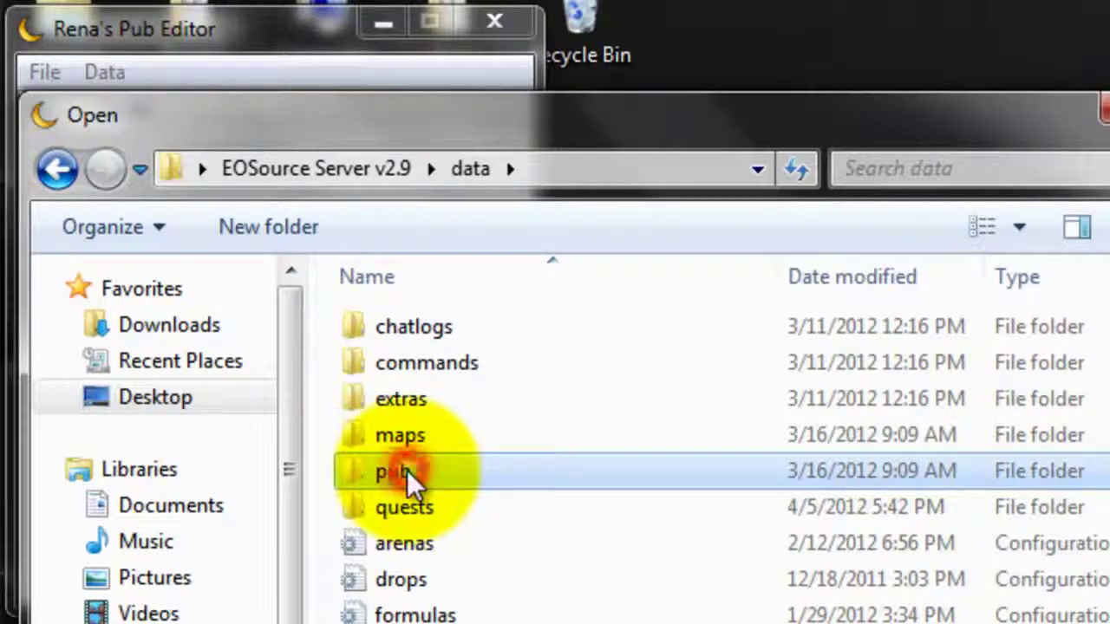
{"action": "double_click", "coordinate": [407, 470]}
{"action": "left_click", "coordinate": [391, 361]}
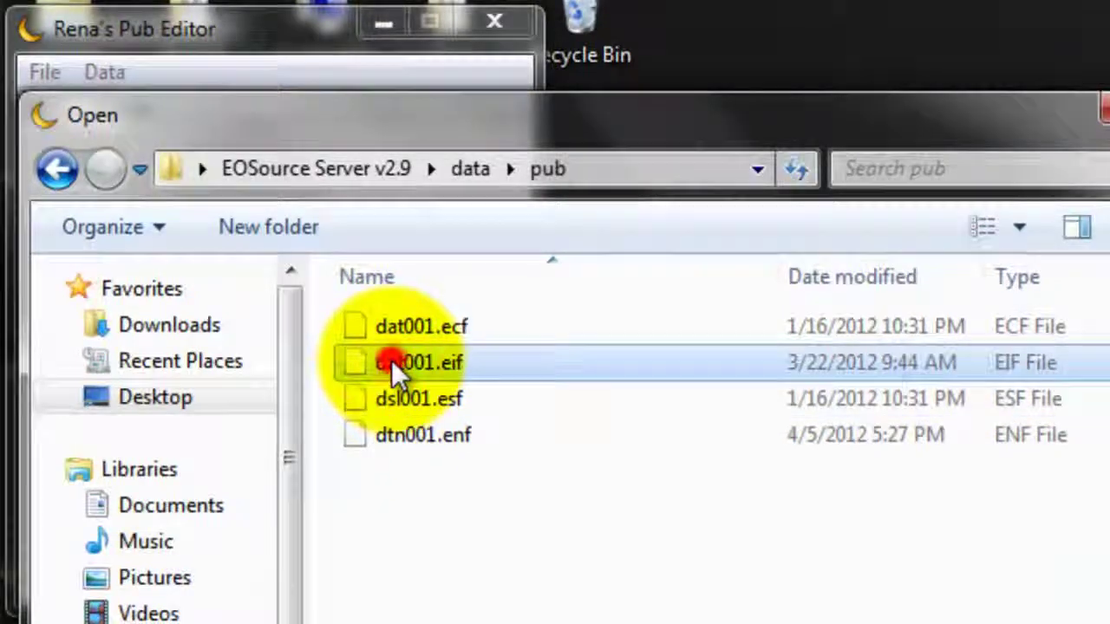
{"action": "double_click", "coordinate": [391, 361]}
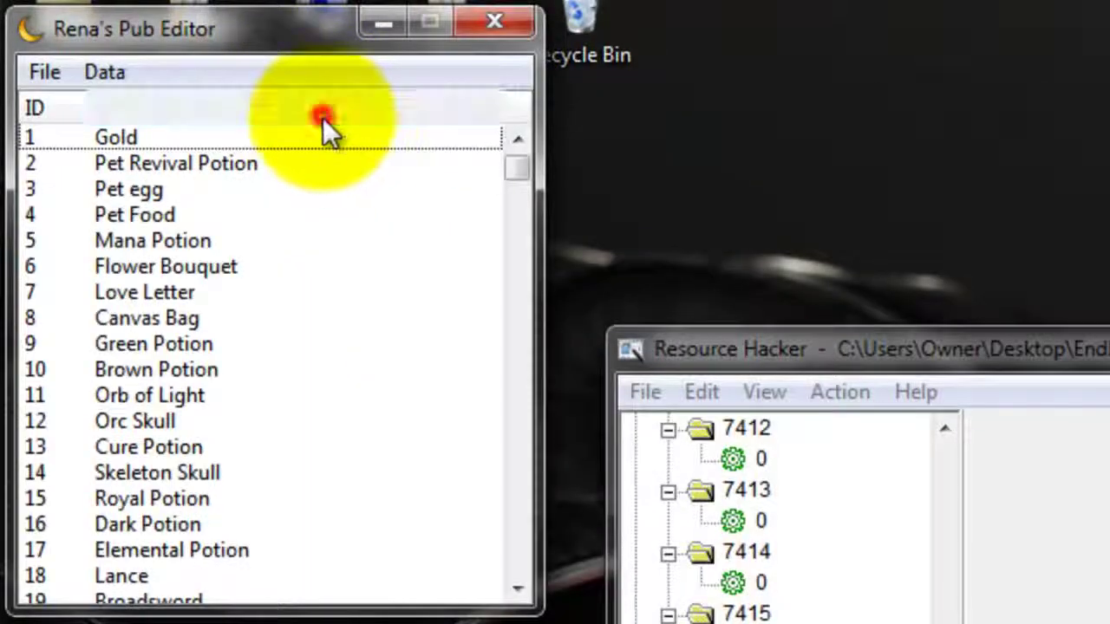
- Sort the items by name and open the Fan item to check its GFX ID
{"action": "left_click", "coordinate": [322, 117]}
{"action": "left_click_drag", "start_coordinate": [516, 167], "coordinate": [494, 297]}
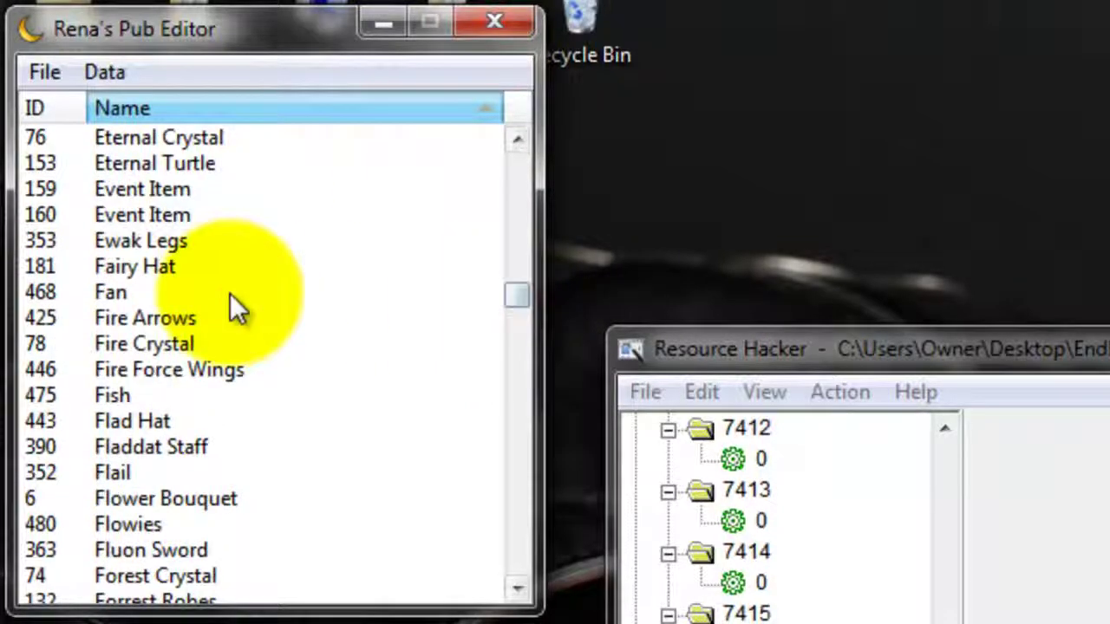
{"action": "double_click", "coordinate": [229, 293]}
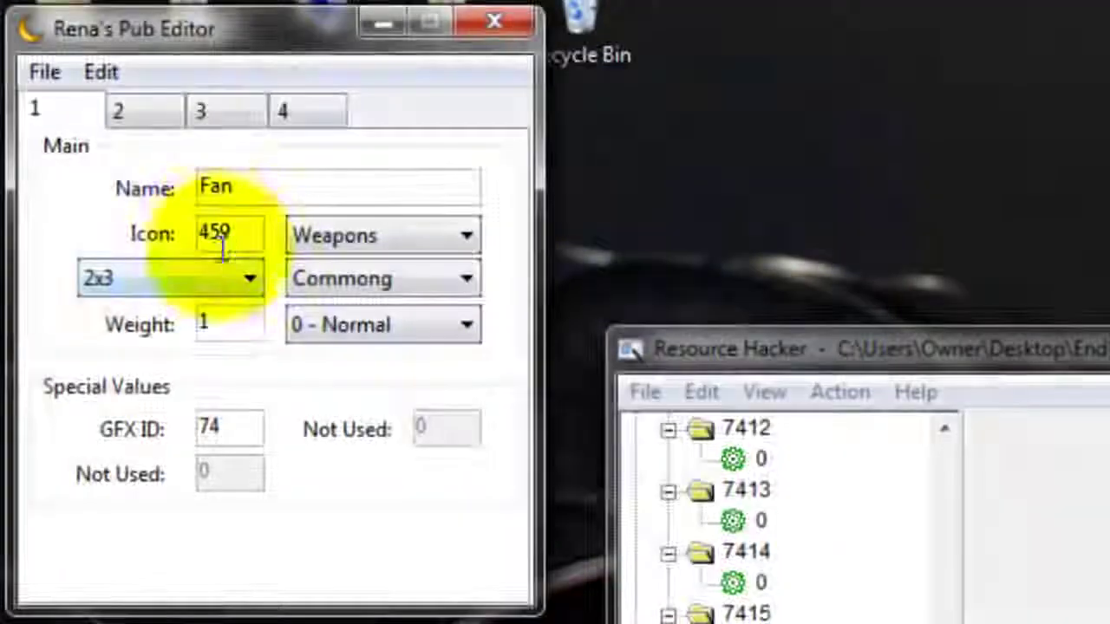
{"action": "left_click", "coordinate": [237, 430]}
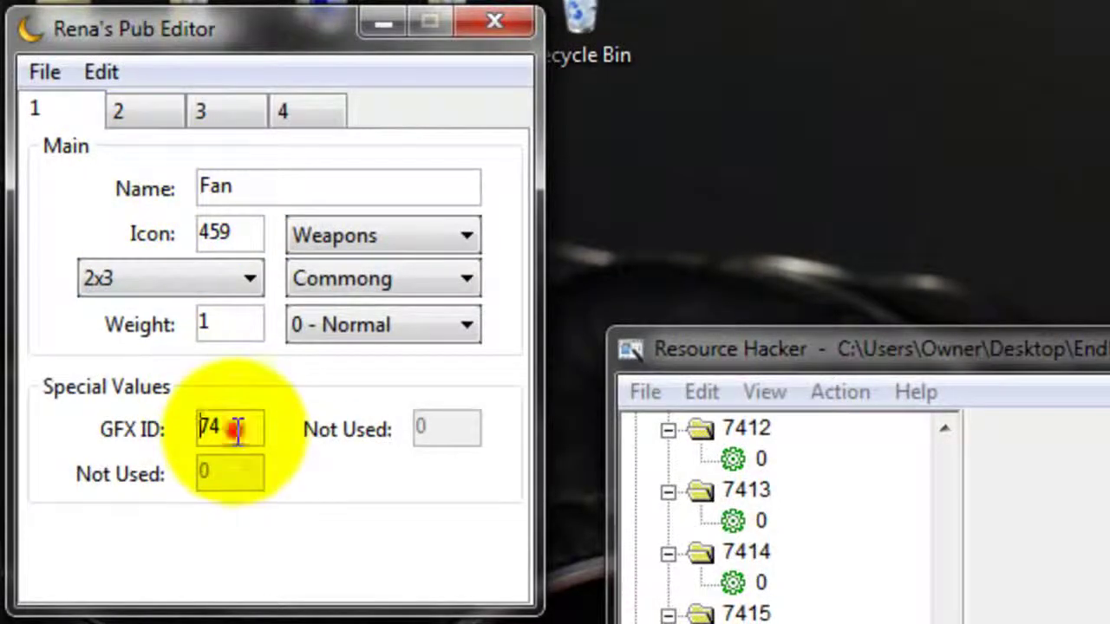
- Open Notepad and write the note "Last weapon GFX number: 74"
{"action": "key", "text": "super"}
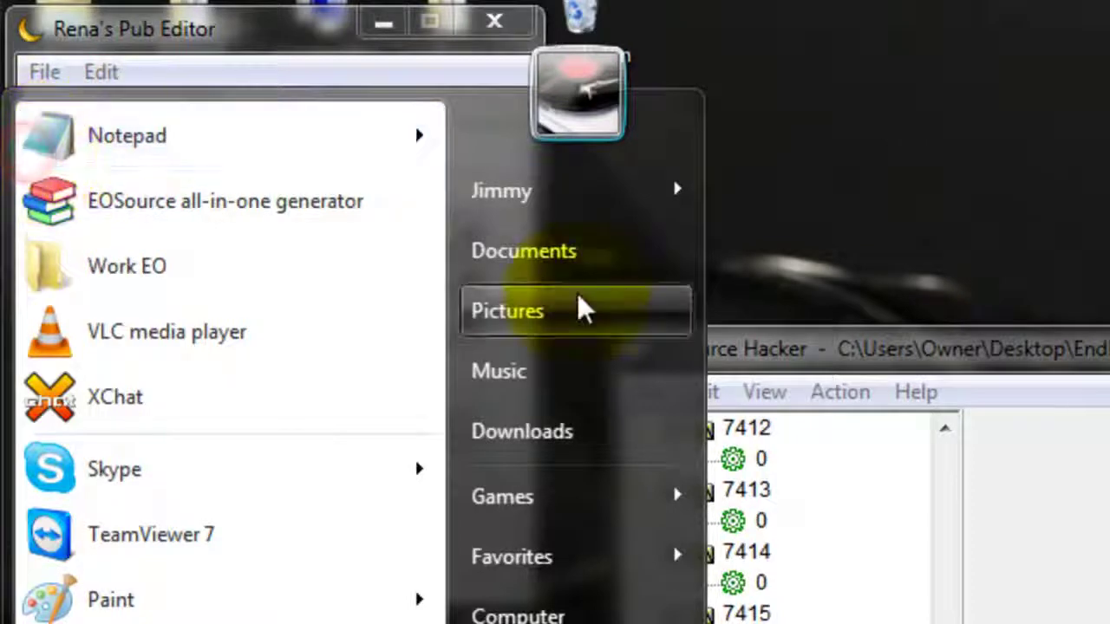
{"action": "left_click", "coordinate": [240, 130]}
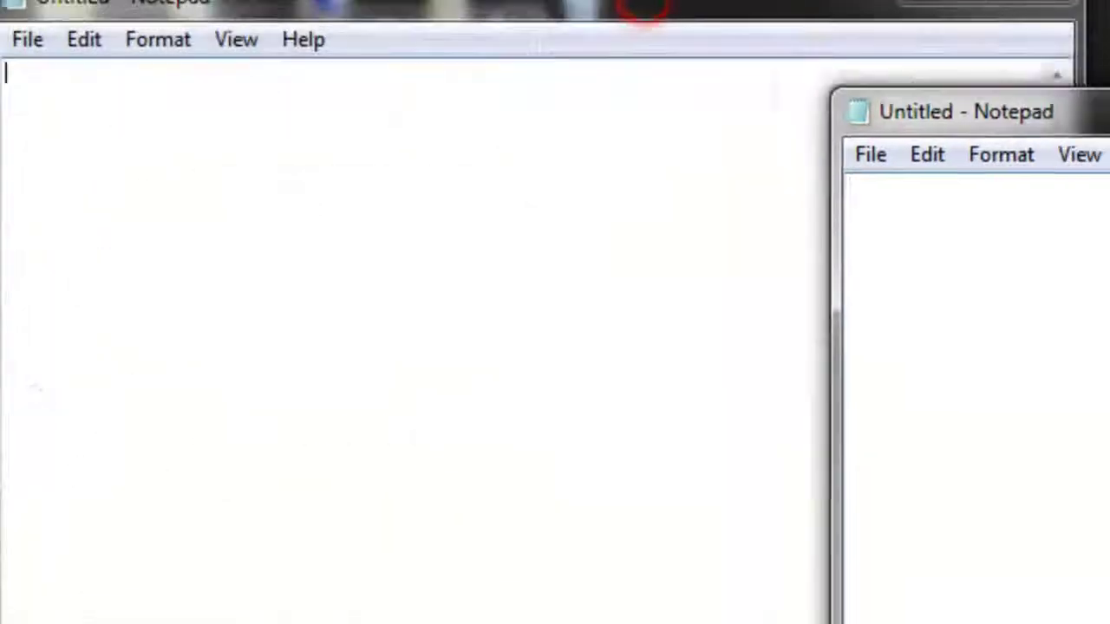
{"action": "left_click", "coordinate": [1032, 15]}
{"action": "left_click", "coordinate": [988, 516]}
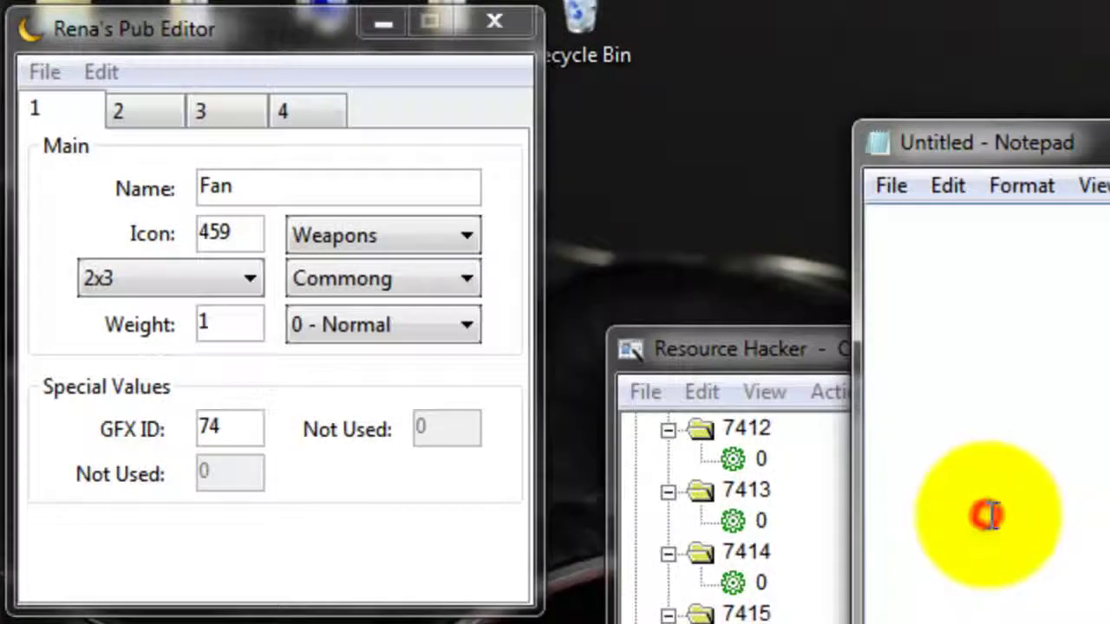
{"action": "type", "text": "Last weapon GFX number: 74"}
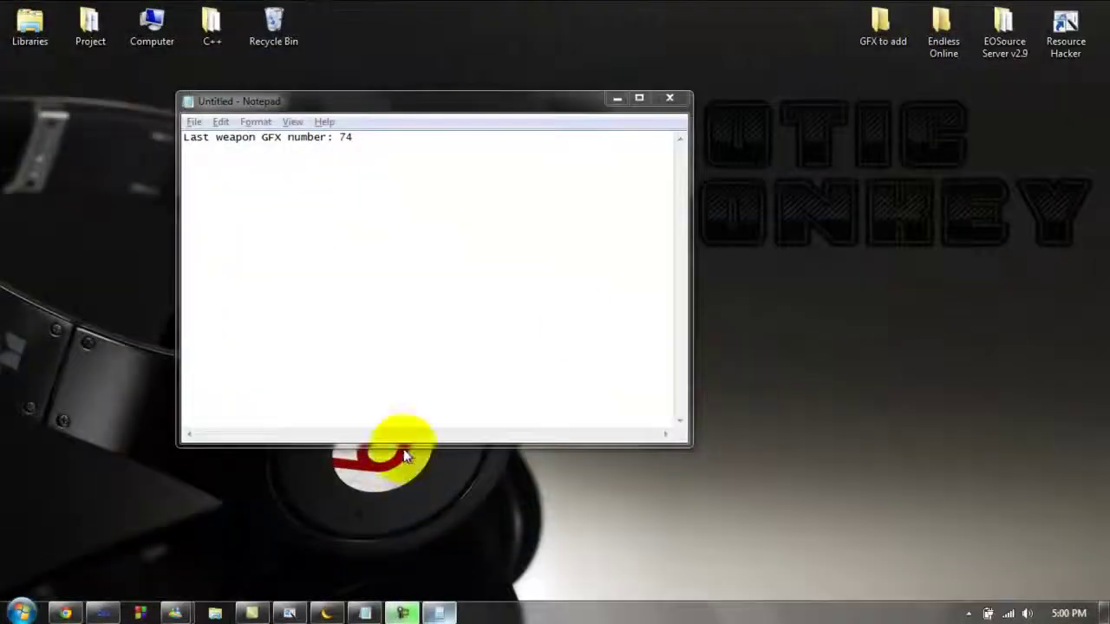
- Switch to Resource Hacker and select bitmap 7322, the last one before the 7401 series
{"action": "left_click", "coordinate": [290, 613]}
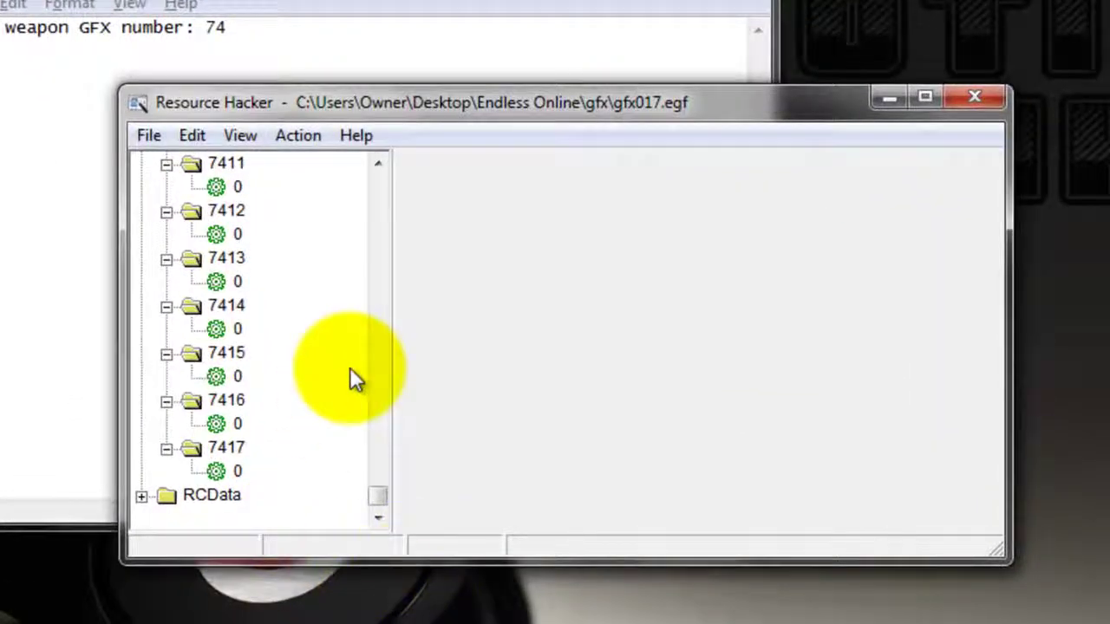
{"action": "key", "text": "Up"}
{"action": "key", "text": "Down"}
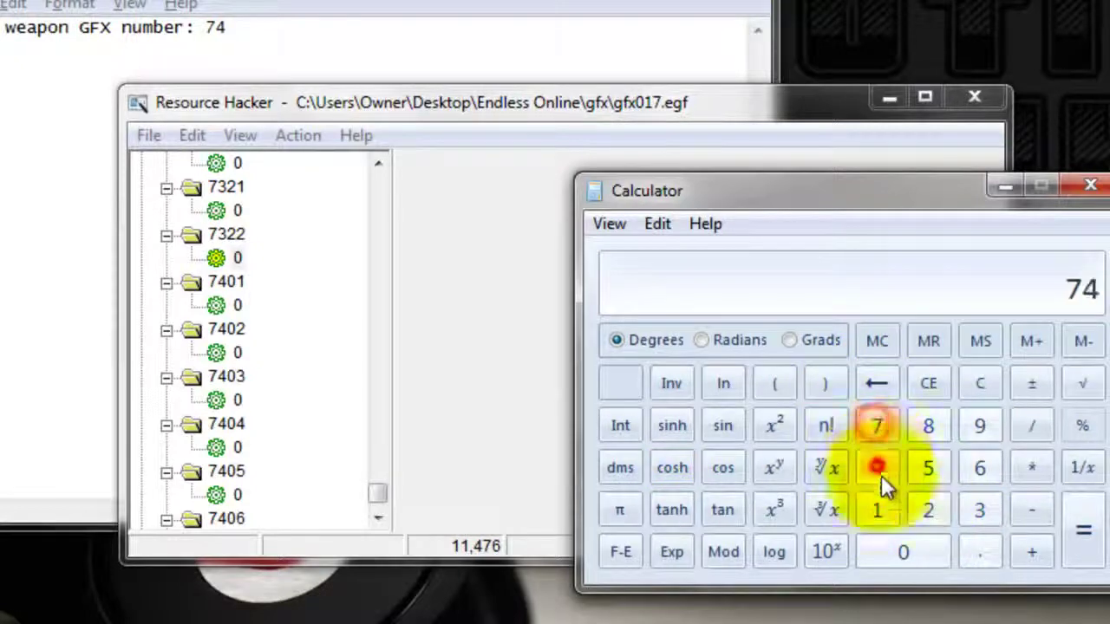
- Subtract 7322 from 7401 in Calculator and add the note 79 "spaces" between each item in Notepad
{"action": "left_click", "coordinate": [902, 552]}
{"action": "left_click", "coordinate": [877, 512]}
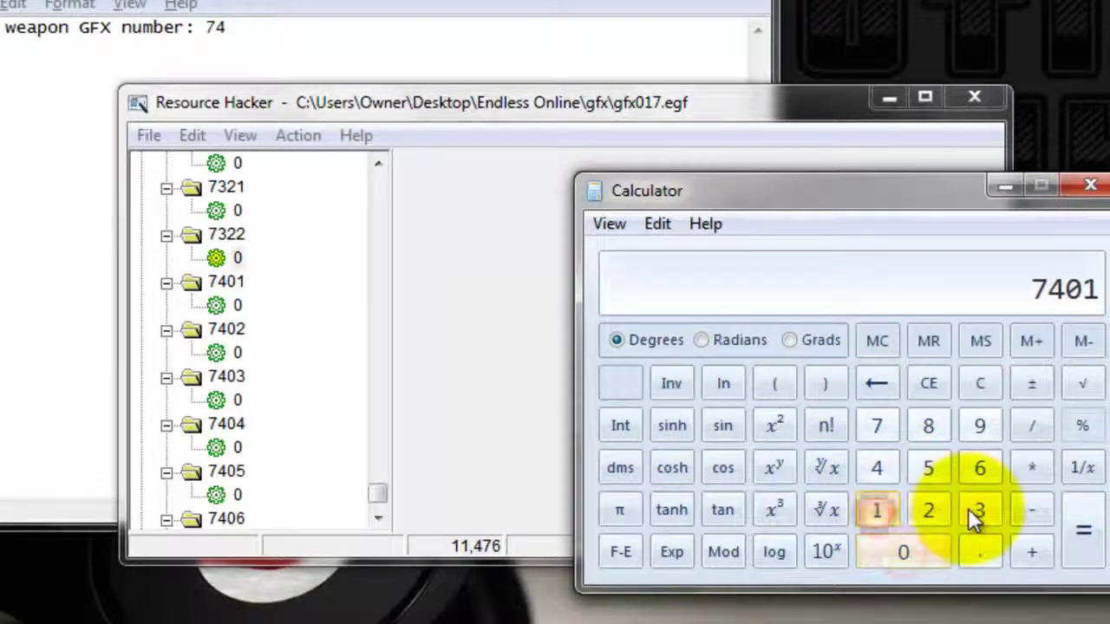
{"action": "left_click", "coordinate": [1026, 511]}
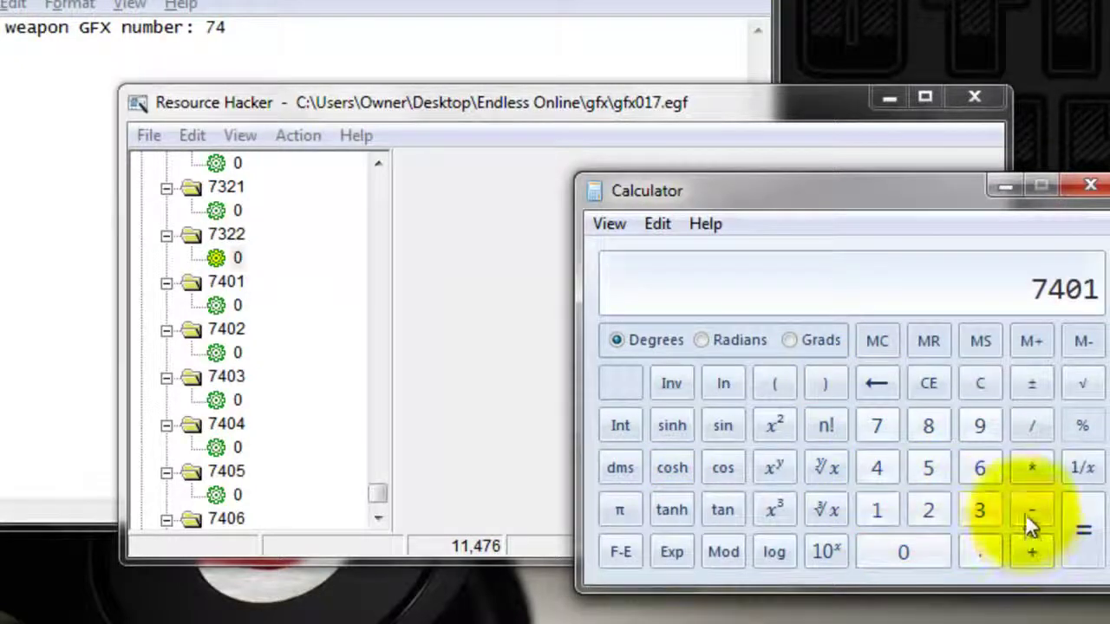
{"action": "left_click", "coordinate": [894, 435]}
{"action": "left_click", "coordinate": [980, 507]}
{"action": "left_click", "coordinate": [929, 510]}
{"action": "left_click", "coordinate": [930, 510]}
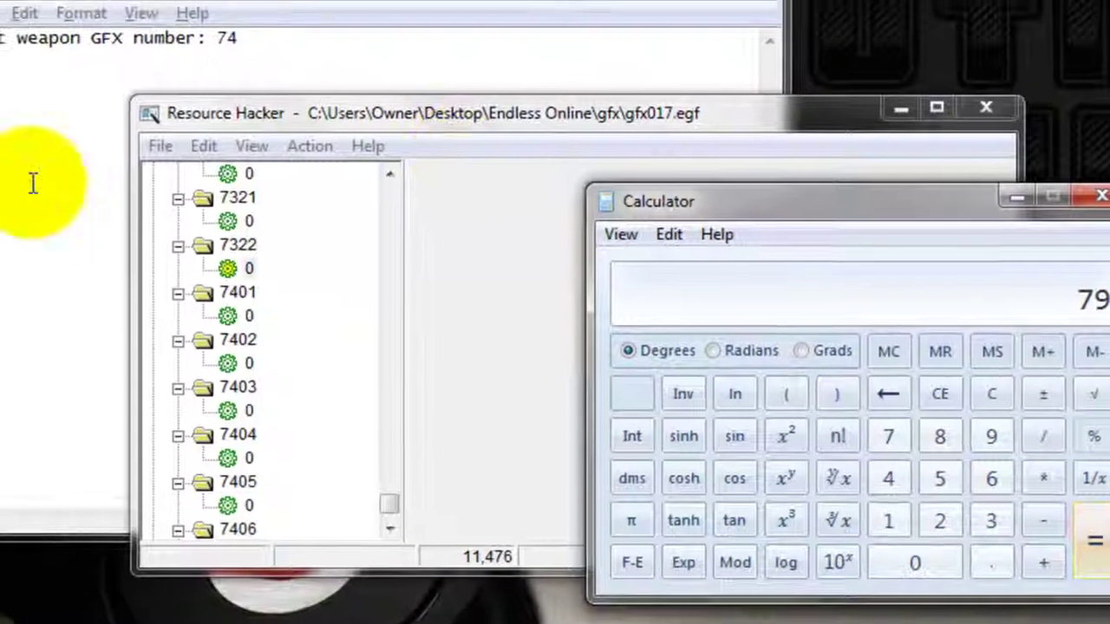
{"action": "left_click", "coordinate": [4, 147]}
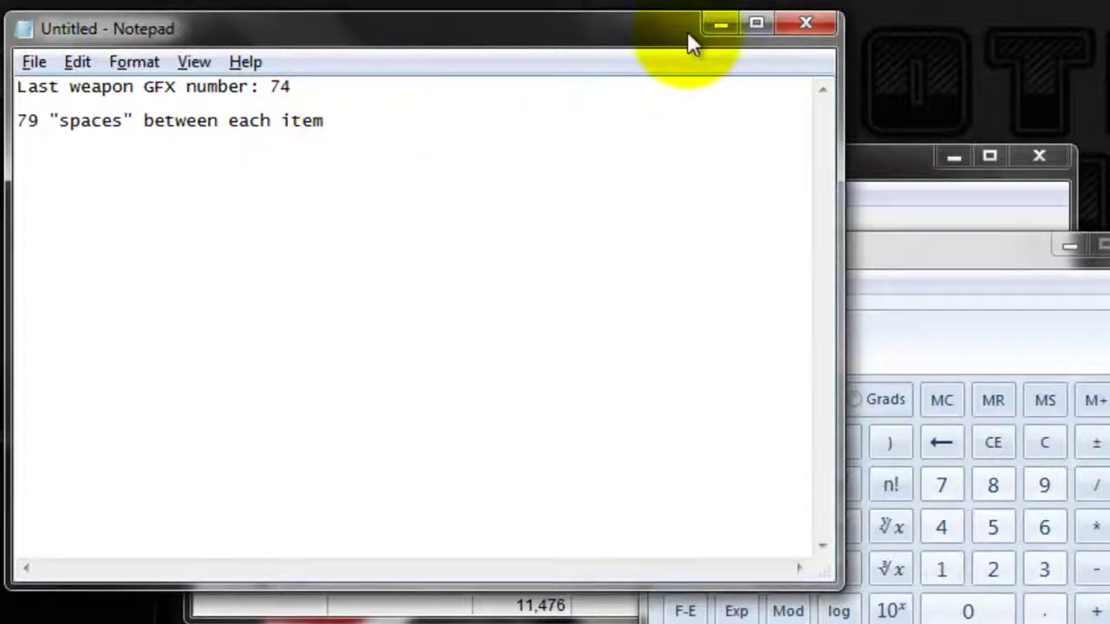
- Return to Resource Hacker and display the last fan bitmap, 7417
{"action": "left_click", "coordinate": [885, 164]}
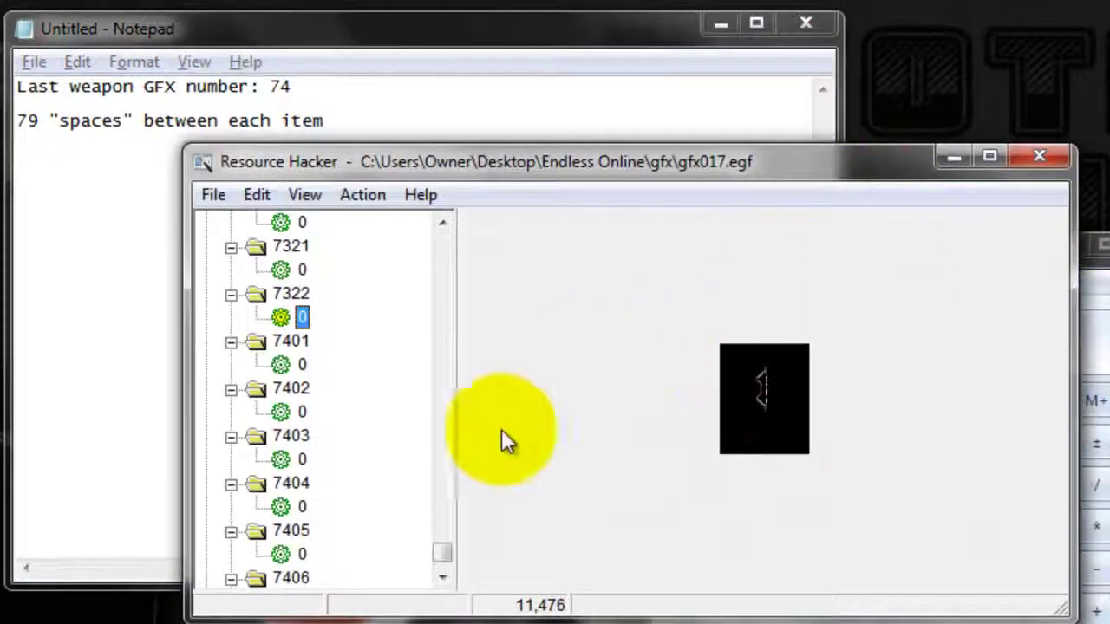
{"action": "left_click_drag", "start_coordinate": [443, 552], "coordinate": [444, 562]}
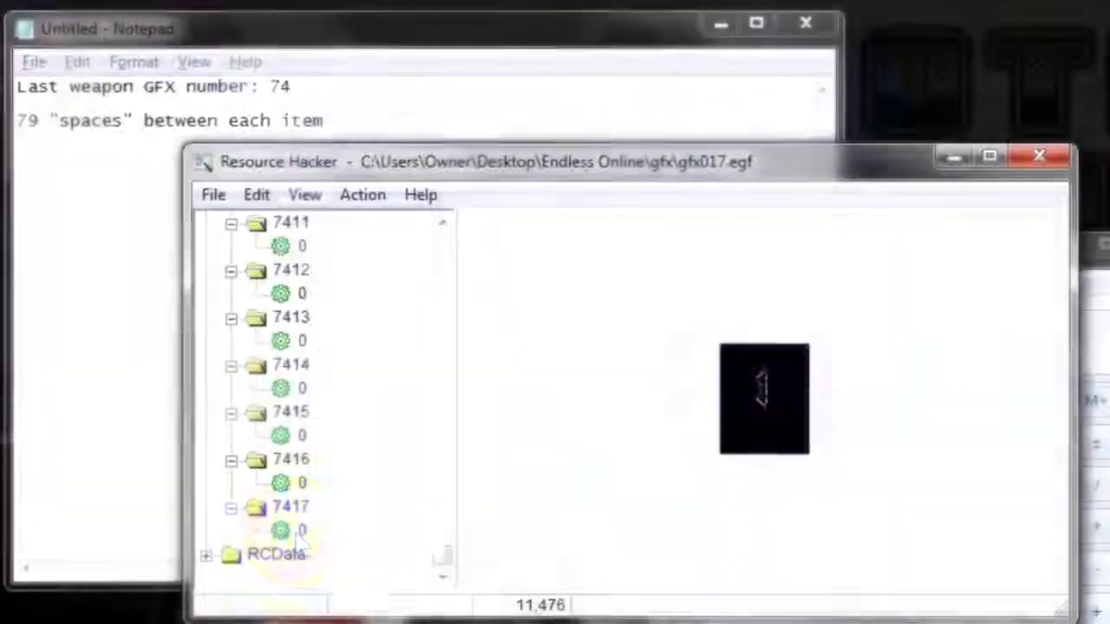
{"action": "left_click", "coordinate": [301, 531]}
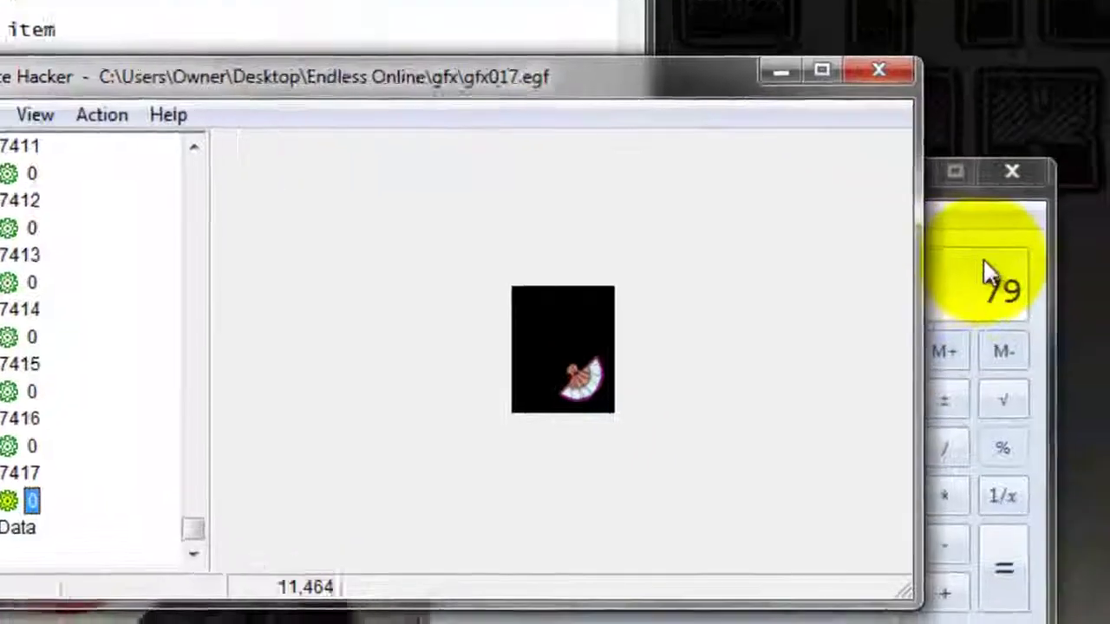
- Switch to Calculator, add 79 and 7417, and note "Start custom item at 7496" in Notepad
{"action": "left_click", "coordinate": [1106, 334]}
{"action": "left_click", "coordinate": [1097, 611]}
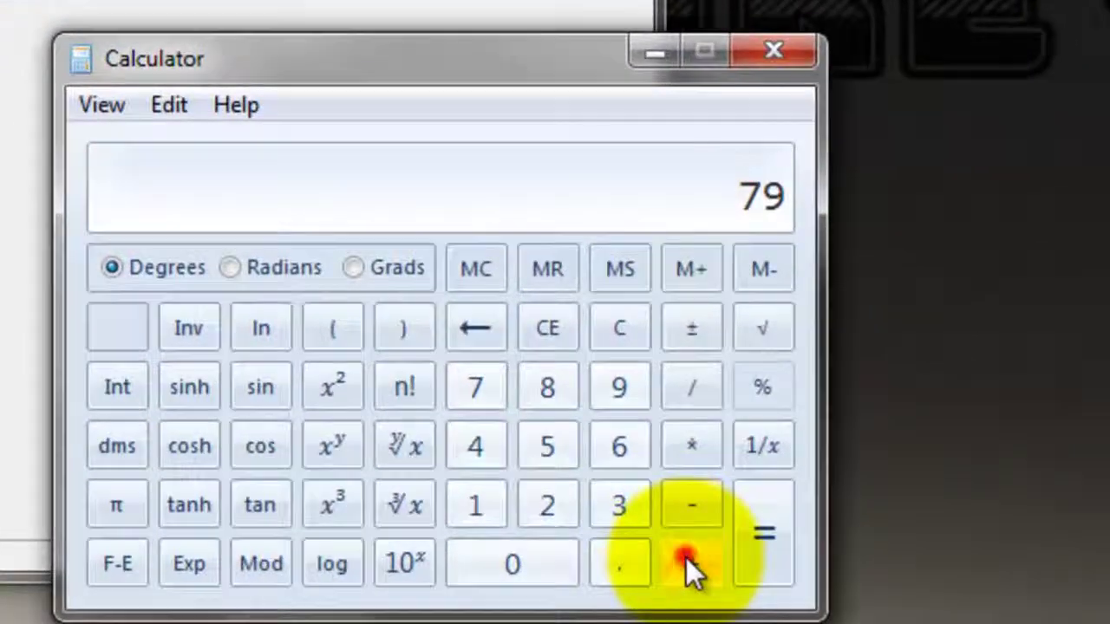
{"action": "left_click", "coordinate": [475, 457]}
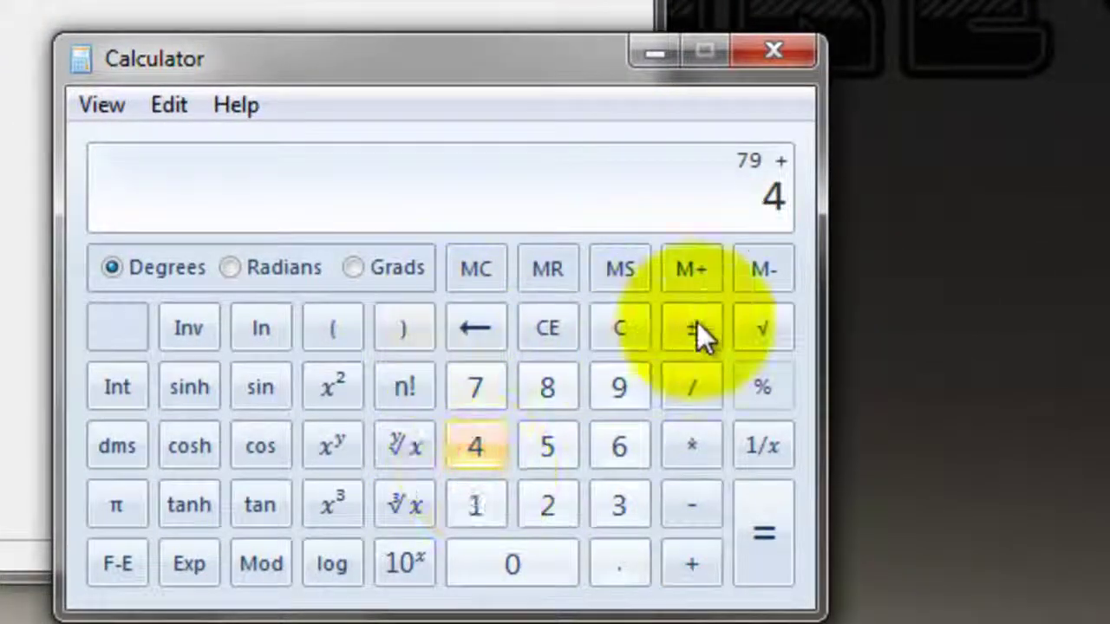
{"action": "left_click", "coordinate": [471, 394]}
{"action": "left_click", "coordinate": [476, 445]}
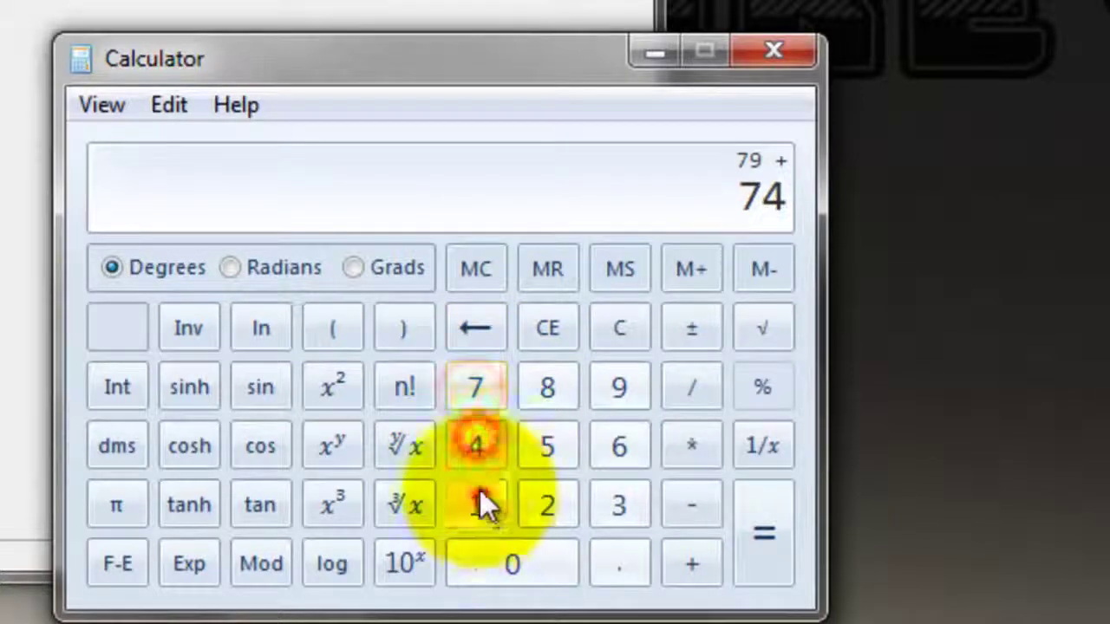
{"action": "left_click", "coordinate": [466, 368]}
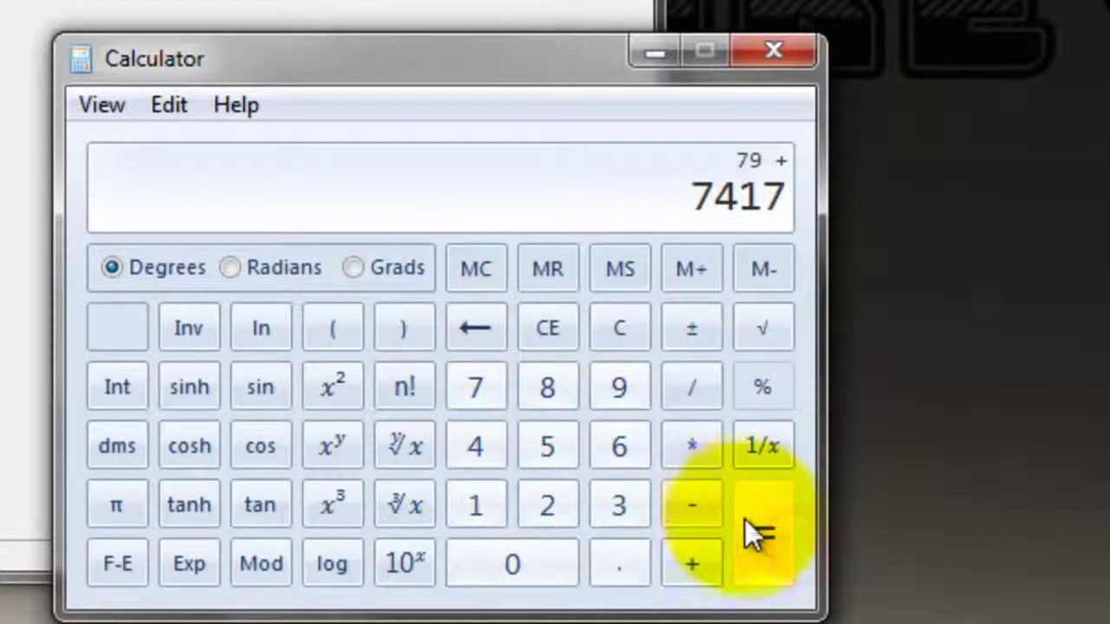
{"action": "left_click", "coordinate": [784, 536]}
{"action": "left_click", "coordinate": [134, 214]}
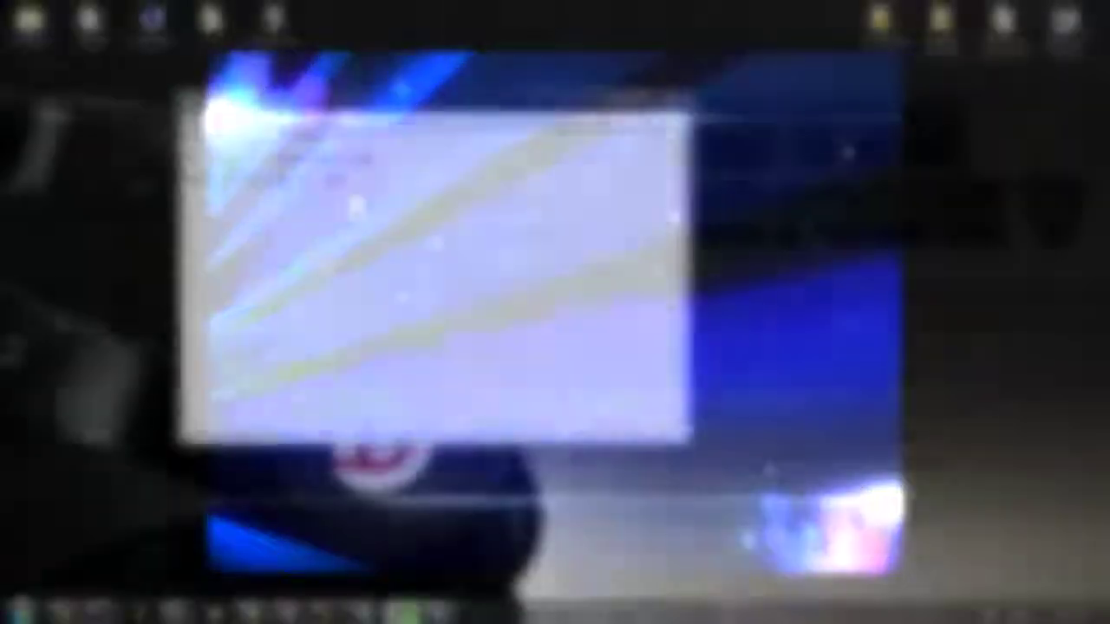
- Open the GFX to add folder and rename its first weapon image as 7496
{"action": "double_click", "coordinate": [883, 26]}
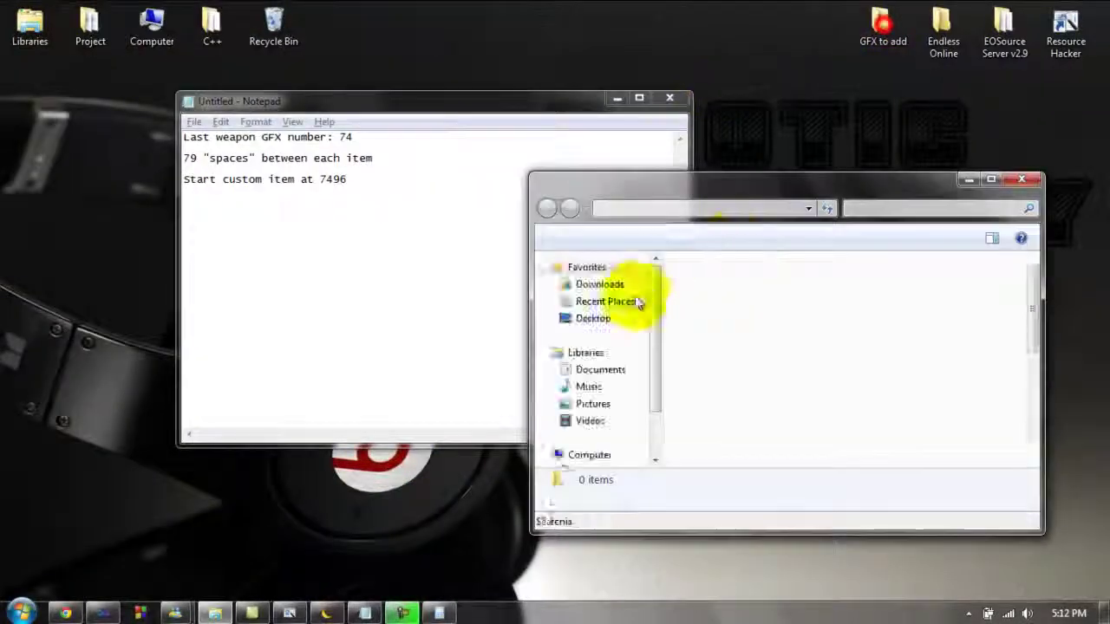
{"action": "left_click", "coordinate": [720, 300]}
{"action": "key", "text": "F2"}
{"action": "left_click", "coordinate": [1048, 200]}
- Rename images 002 and 003 as 7497 and 7498
{"action": "left_click", "coordinate": [113, 201]}
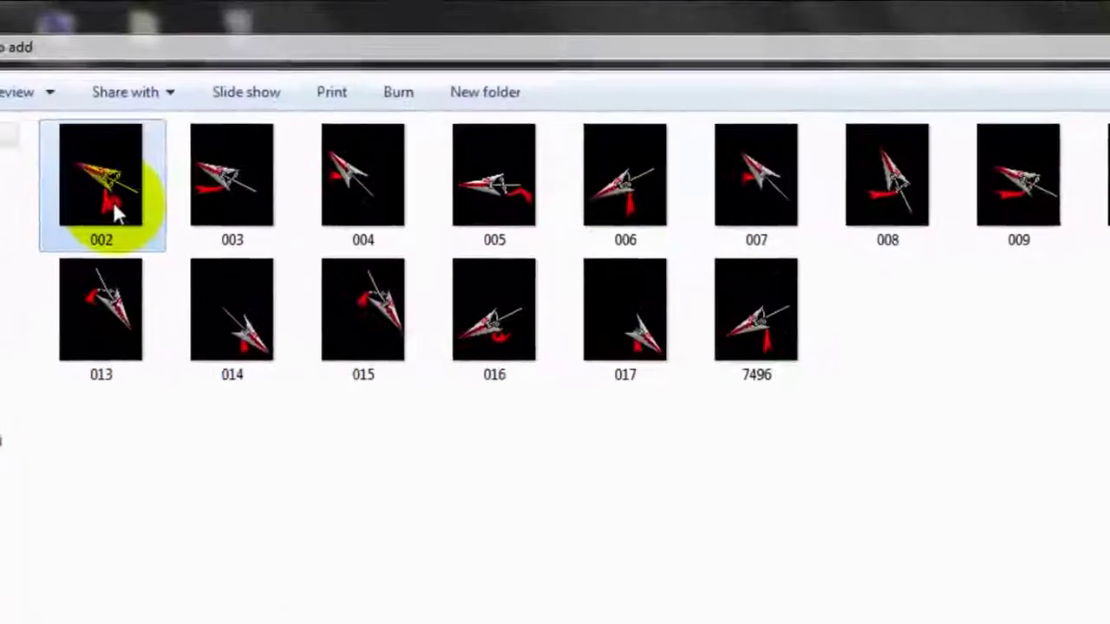
{"action": "key", "text": "F2"}
{"action": "type", "text": "7497"}
{"action": "key", "text": "Return"}
{"action": "left_click", "coordinate": [93, 183]}
{"action": "key", "text": "F2"}
{"action": "type", "text": "7498"}
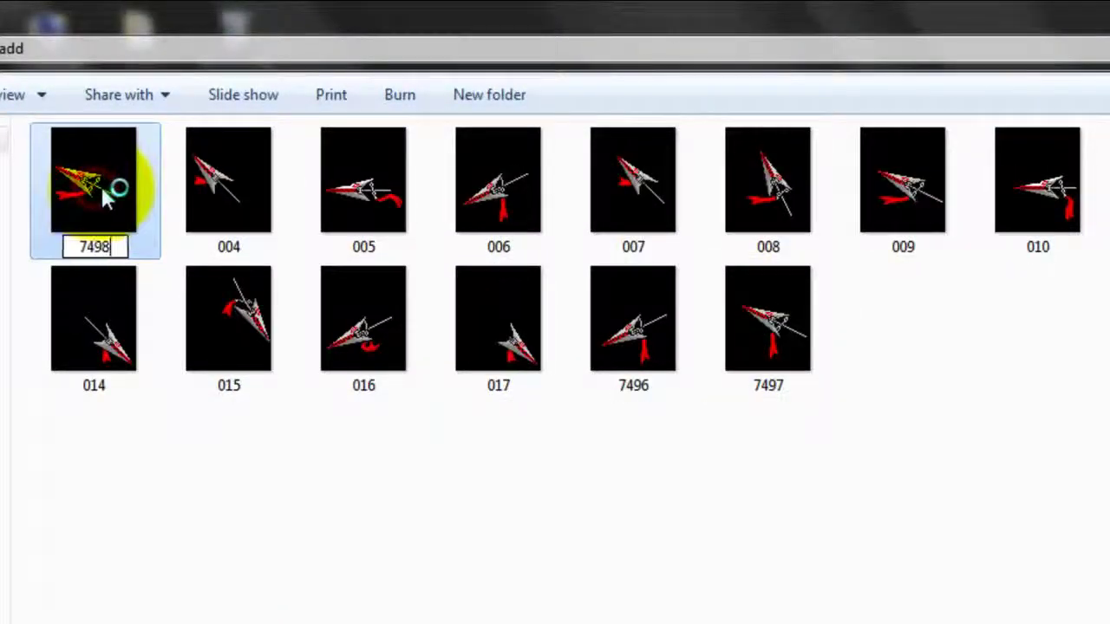
{"action": "key", "text": "Return"}
- Rename images 004 and 005 as 7499 and 7500
{"action": "left_click", "coordinate": [82, 184]}
{"action": "key", "text": "F2"}
{"action": "type", "text": "7499"}
{"action": "key", "text": "Return"}
{"action": "left_click", "coordinate": [93, 196]}
{"action": "key", "text": "F2"}
{"action": "type", "text": "7500"}
{"action": "key", "text": "Return"}
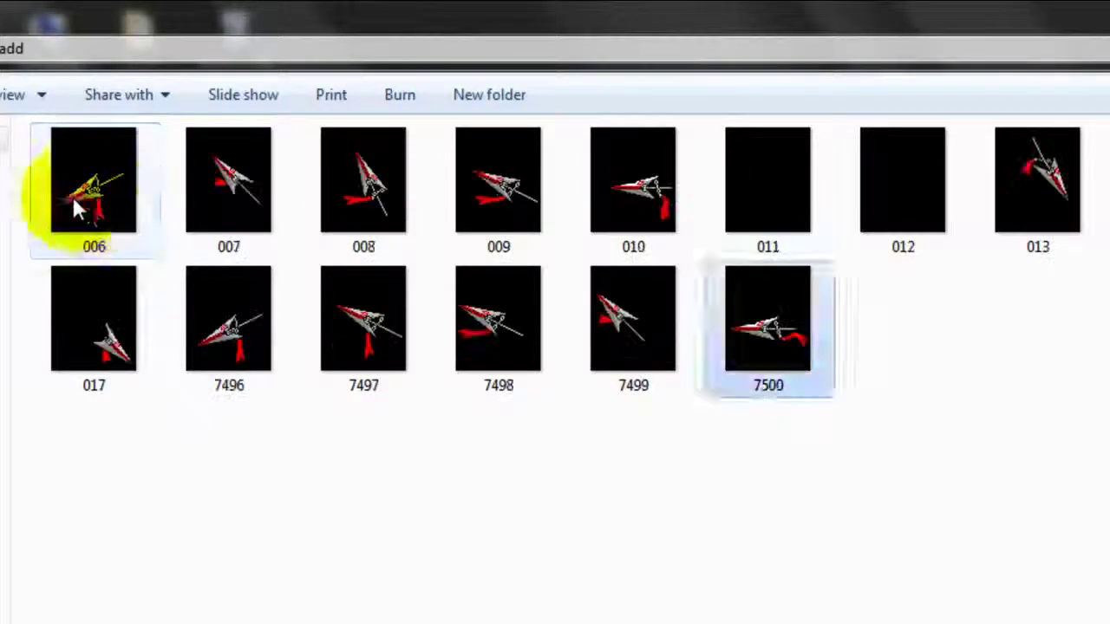
- Rename images 006, 007 and 008 as 7501, 7502 and 7503
{"action": "left_click", "coordinate": [72, 195]}
{"action": "type", "text": "7501"}
{"action": "key", "text": "Return"}
{"action": "left_click", "coordinate": [85, 201]}
{"action": "type", "text": "7502"}
{"action": "key", "text": "Return"}
{"action": "type", "text": "7503"}
{"action": "key", "text": "Return"}
- Rename images 009 and 010 as 7504 and 7505
{"action": "left_click", "coordinate": [96, 194]}
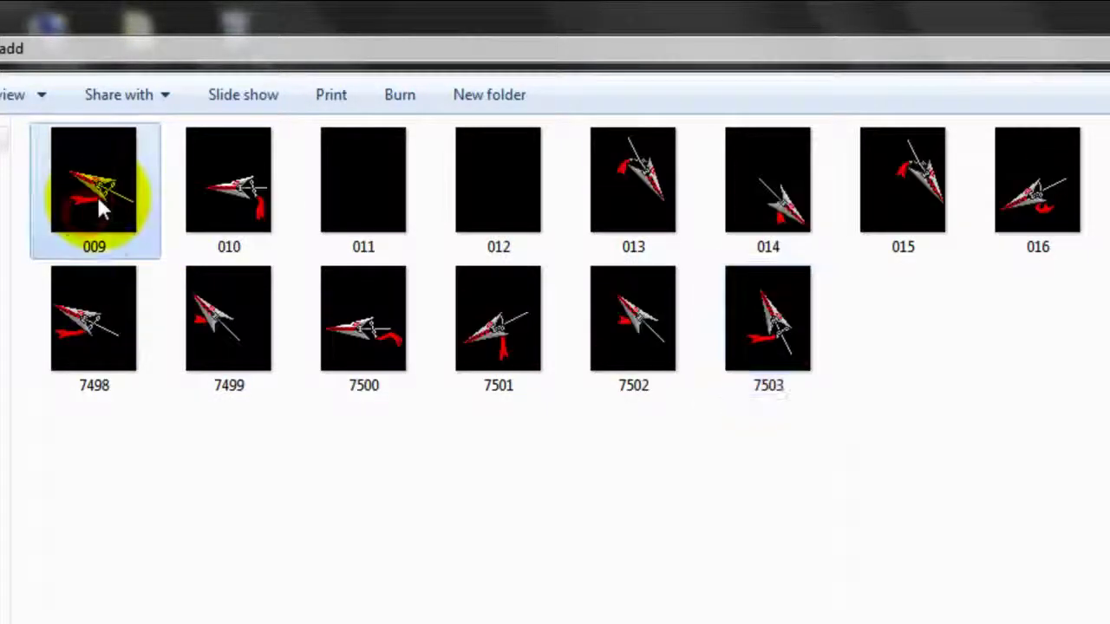
{"action": "type", "text": "7504"}
{"action": "key", "text": "Return"}
{"action": "left_click", "coordinate": [86, 185]}
{"action": "type", "text": "7505"}
{"action": "key", "text": "Return"}
- Rename the blank images 011 and 012 as 7506 and 7507
{"action": "left_click", "coordinate": [91, 189]}
{"action": "key", "text": "F2"}
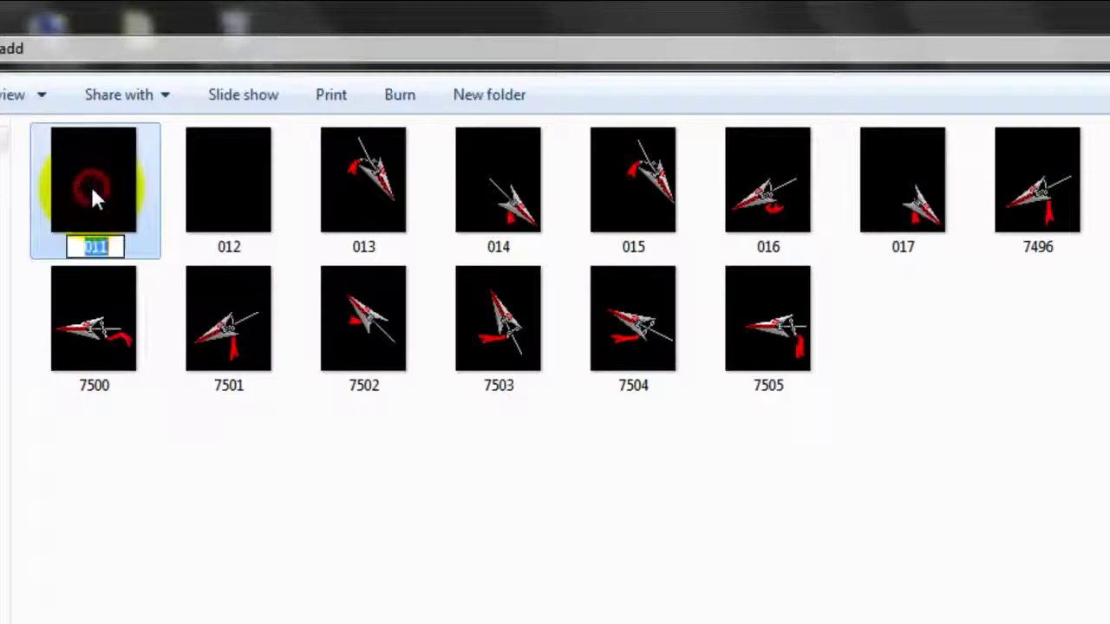
{"action": "type", "text": "7506"}
{"action": "key", "text": "Return"}
{"action": "left_click", "coordinate": [96, 182]}
{"action": "key", "text": "F2"}
{"action": "type", "text": "7507"}
{"action": "key", "text": "Return"}
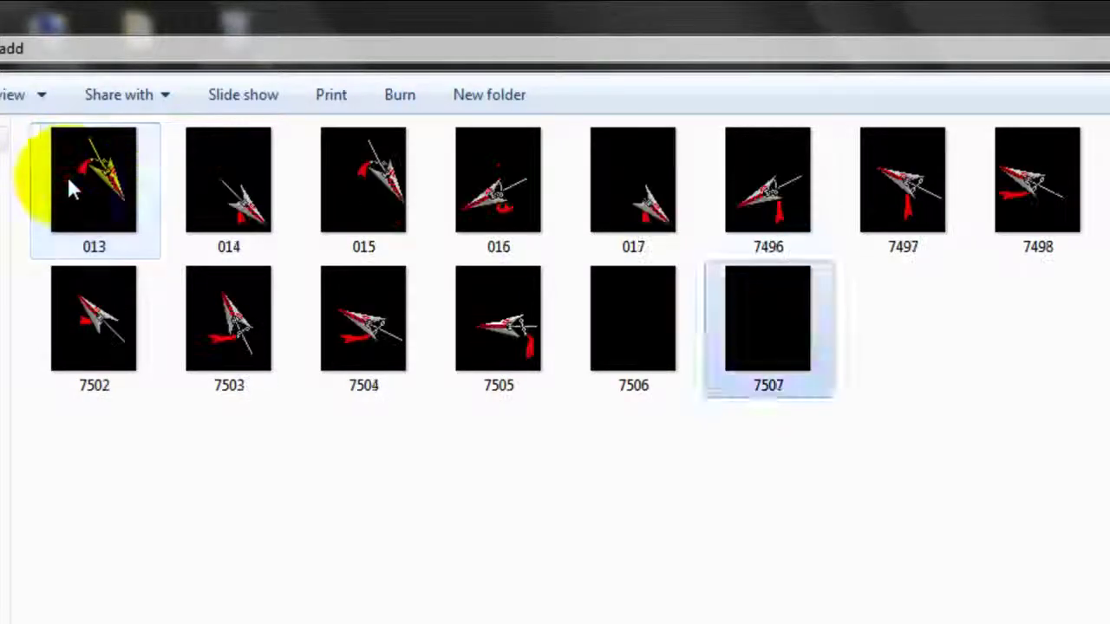
- Rename images 013, 014 and 015 as 7508, 7509 and 7510
{"action": "left_click", "coordinate": [68, 178]}
{"action": "key", "text": "F2"}
{"action": "type", "text": "7508"}
{"action": "key", "text": "Return"}
{"action": "left_click", "coordinate": [94, 179]}
{"action": "key", "text": "F2"}
{"action": "type", "text": "7509"}
{"action": "key", "text": "Return"}
{"action": "left_click", "coordinate": [91, 192]}
{"action": "key", "text": "F2"}
{"action": "type", "text": "7510"}
{"action": "key", "text": "Return"}
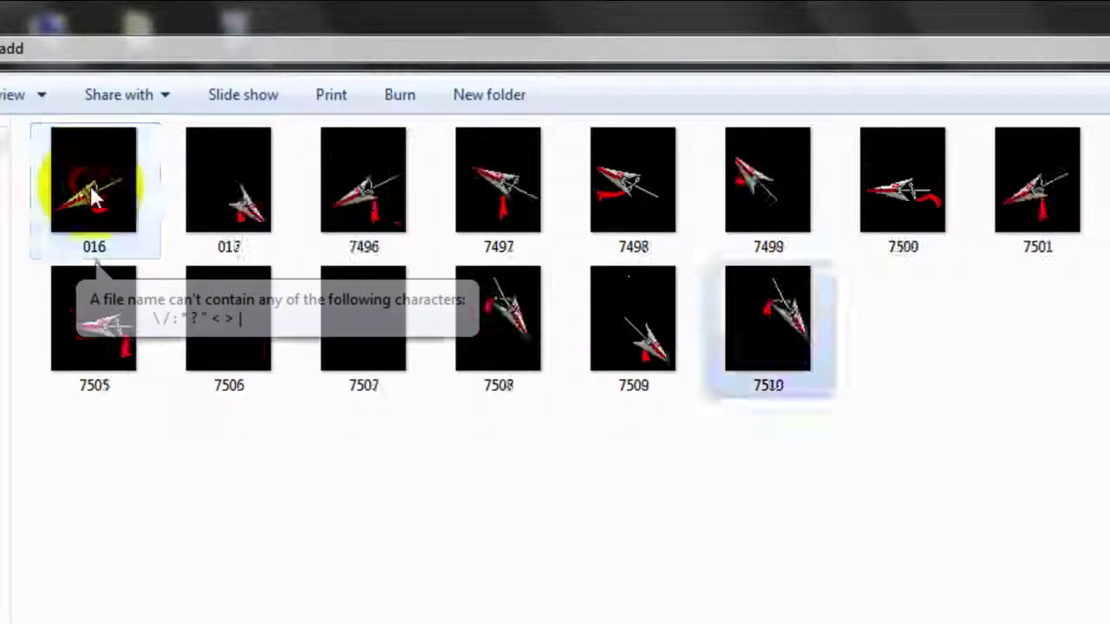
- Rename the last two images, 016 and 017, as 7511 and 7512
{"action": "left_click", "coordinate": [91, 189]}
{"action": "key", "text": "F2"}
{"action": "type", "text": "7511"}
{"action": "key", "text": "Return"}
{"action": "left_click", "coordinate": [93, 190]}
{"action": "key", "text": "F2"}
{"action": "type", "text": "7512"}
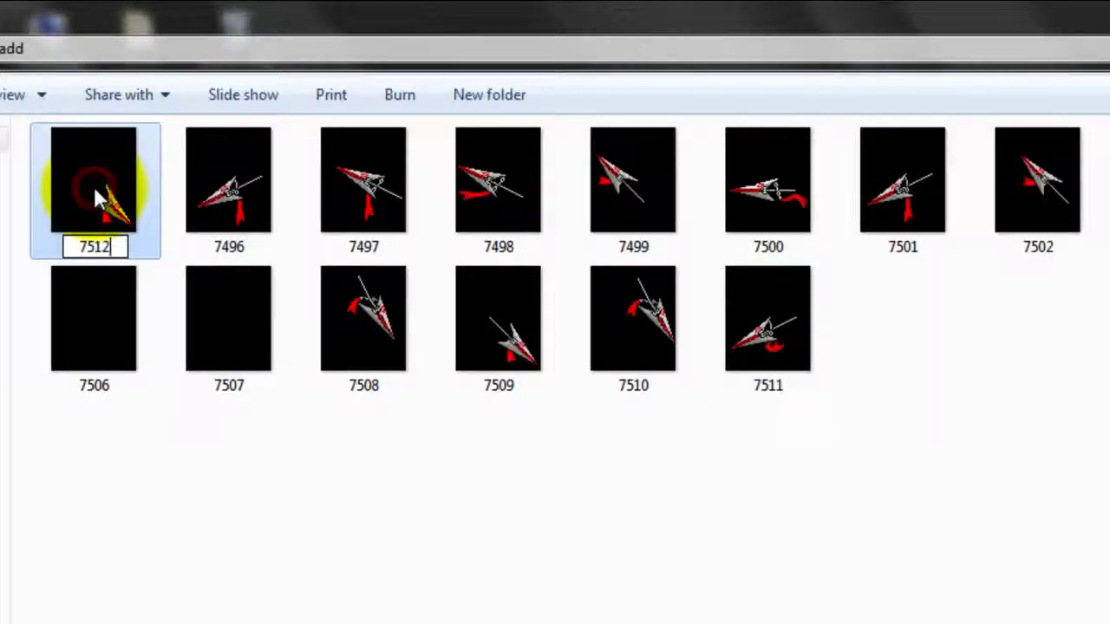
{"action": "key", "text": "Return"}
{"action": "left_click", "coordinate": [485, 487]}
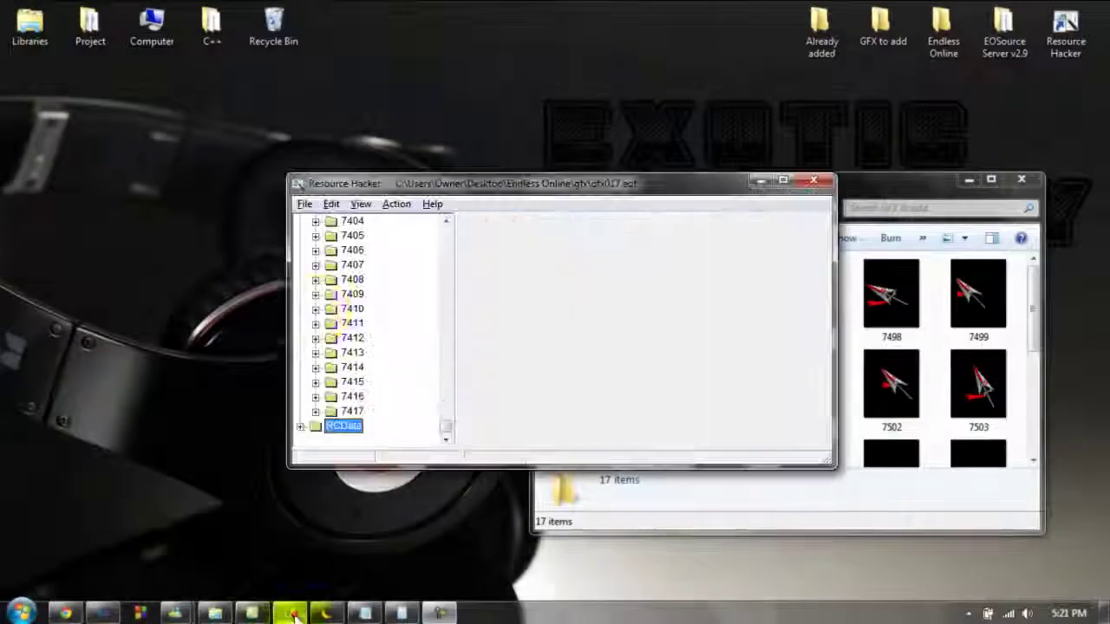
- Switch to Resource Hacker and add images 7496, 7497 and 7498 as new bitmap resources, moving each file to the Already added folder
{"action": "left_click_drag", "start_coordinate": [445, 429], "coordinate": [434, 246]}
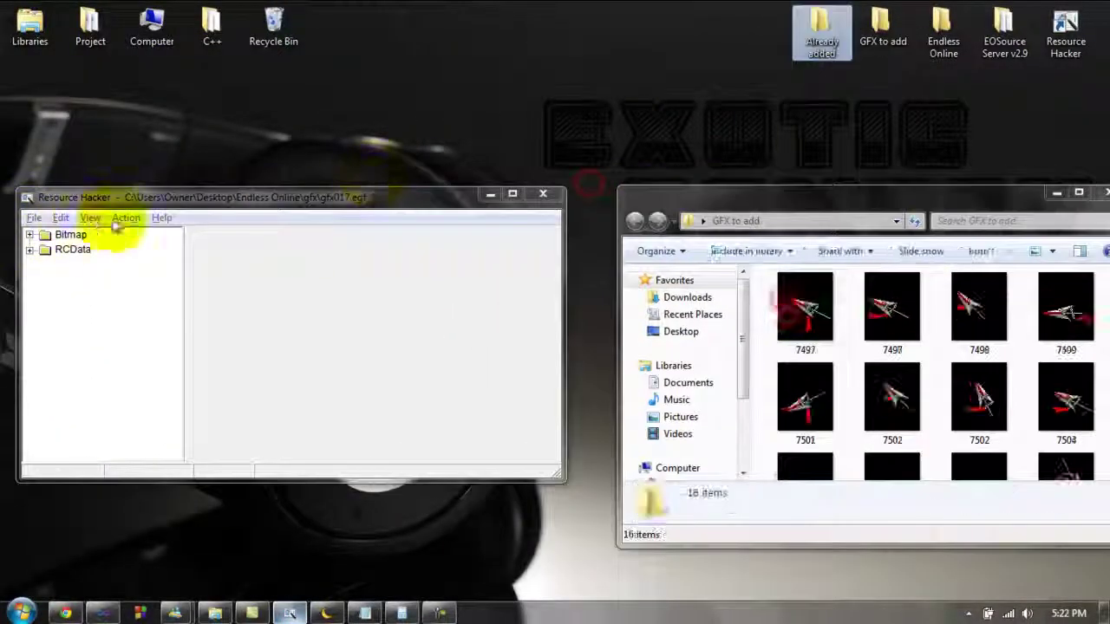
{"action": "left_click", "coordinate": [124, 218]}
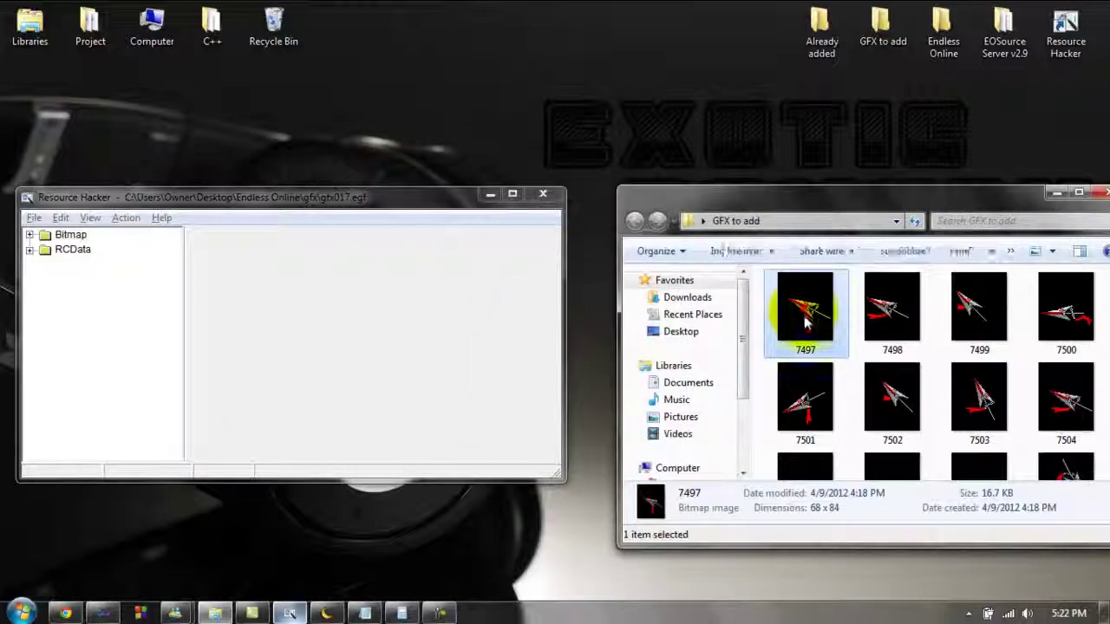
{"action": "left_click", "coordinate": [124, 217]}
{"action": "left_click", "coordinate": [162, 433]}
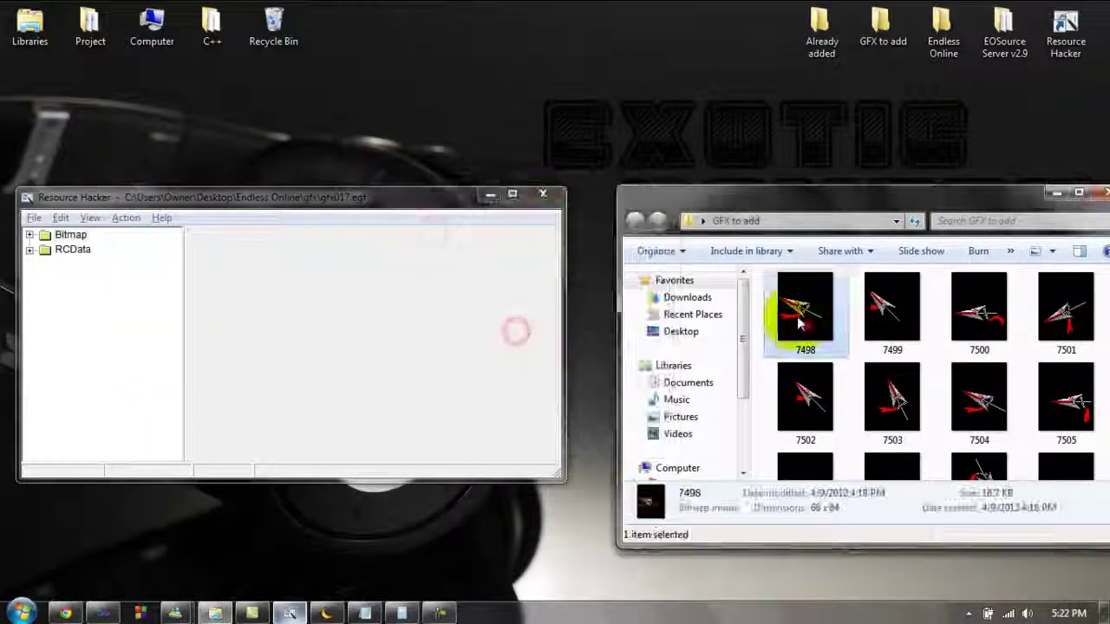
- Add images 7499, 7500 and 7501 as new bitmap resources and move each file to the Already added folder
{"action": "left_click", "coordinate": [124, 218]}
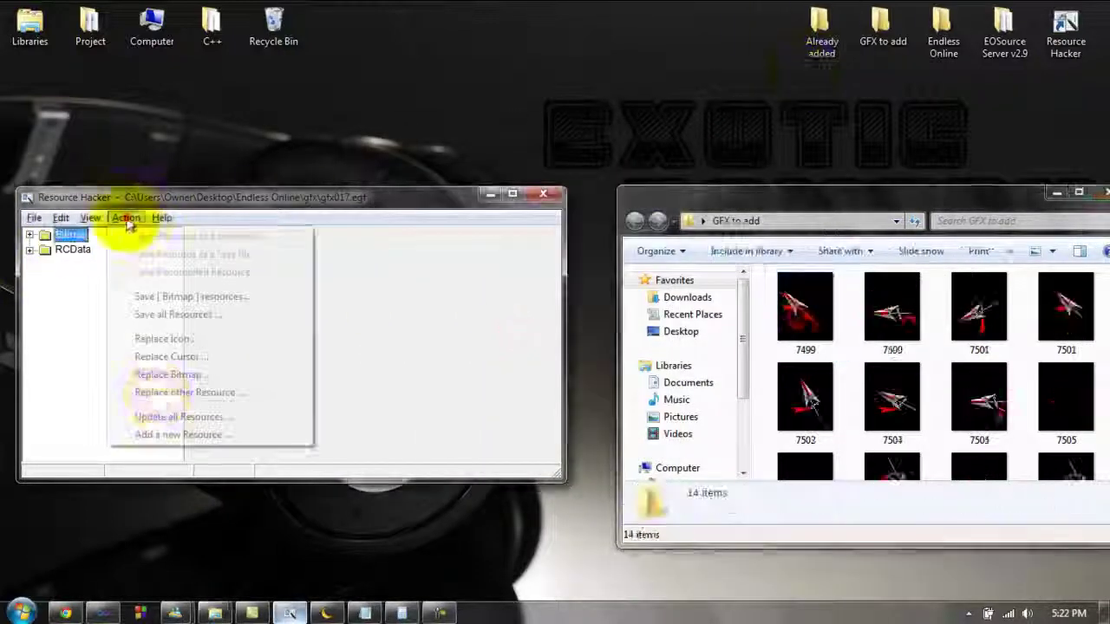
{"action": "left_click", "coordinate": [162, 433]}
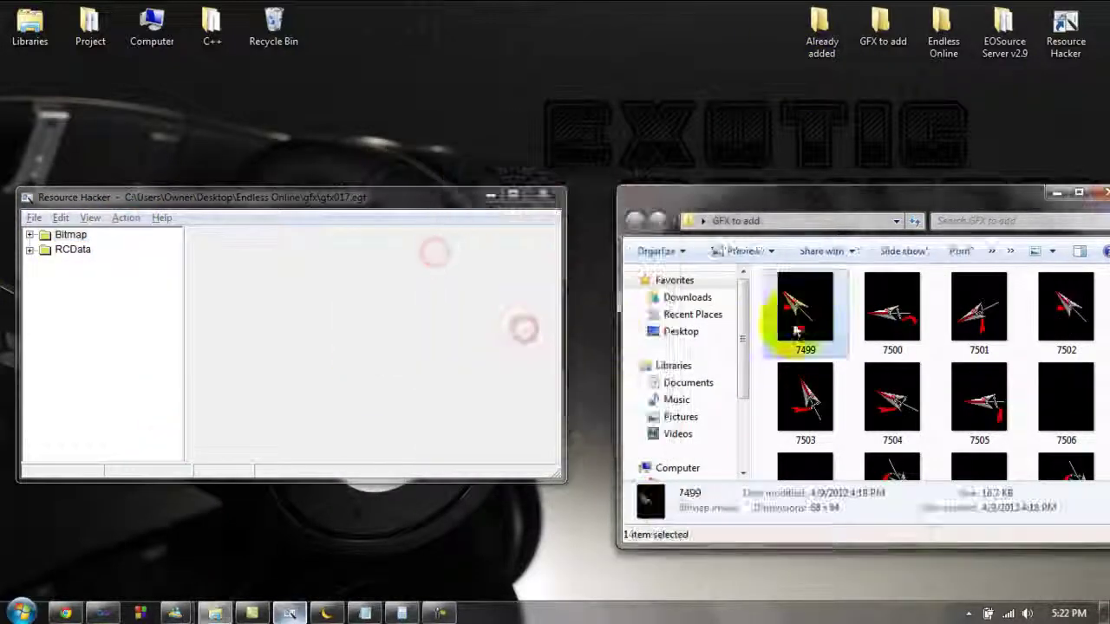
{"action": "left_click", "coordinate": [124, 217]}
{"action": "left_click", "coordinate": [162, 434]}
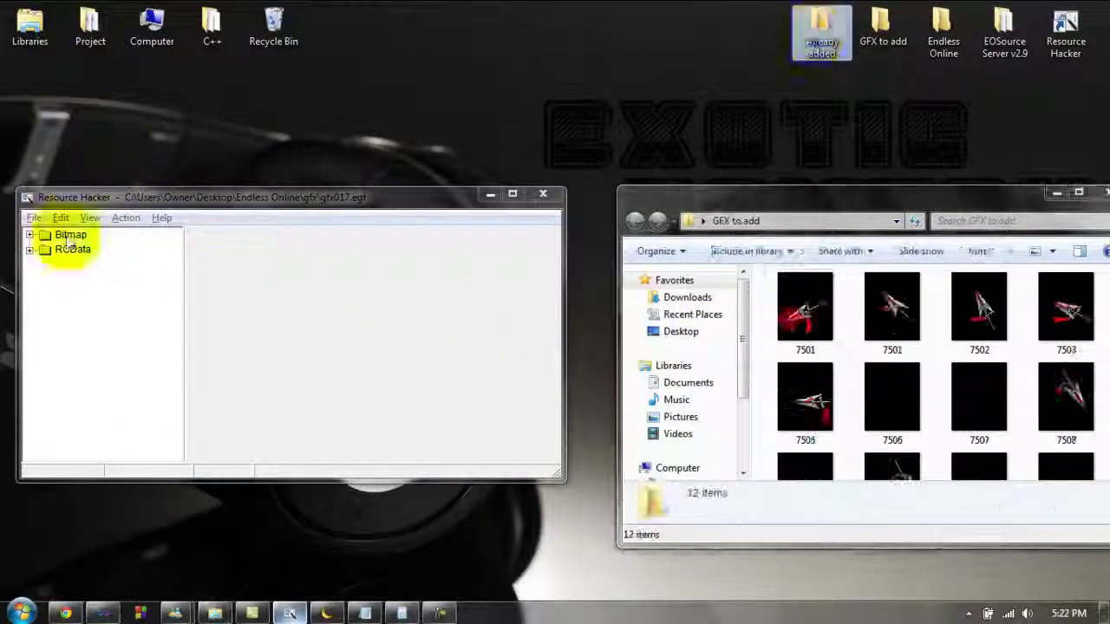
{"action": "left_click", "coordinate": [124, 217]}
{"action": "left_click", "coordinate": [190, 438]}
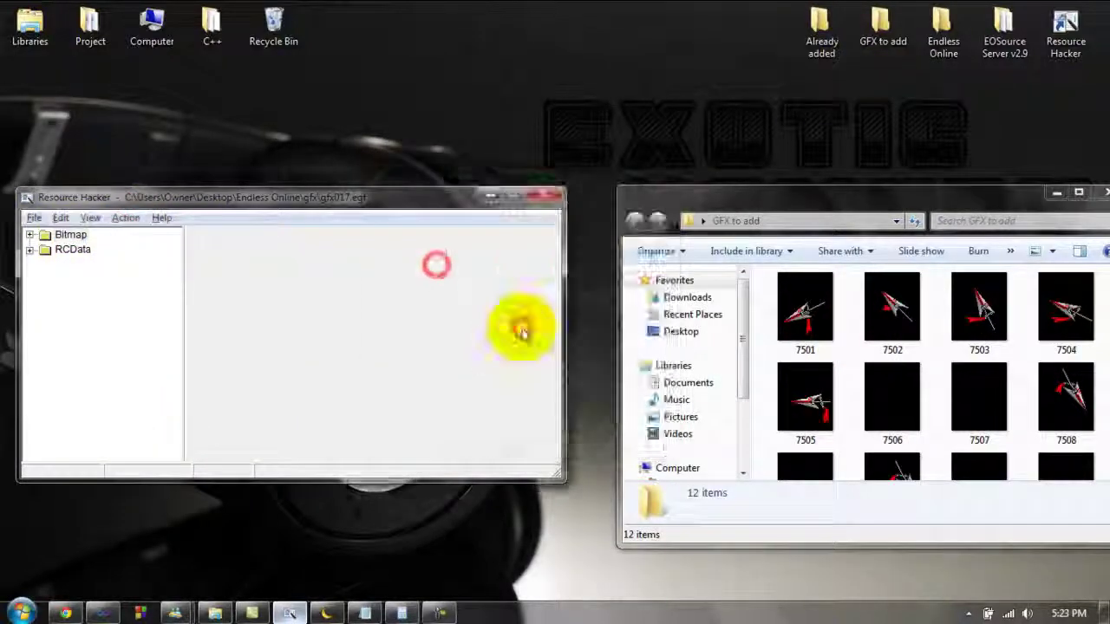
{"action": "left_click", "coordinate": [844, 308]}
- Add images 7502 and 7503 as new bitmap resources and move both files to the Already added folder
{"action": "left_click", "coordinate": [124, 218]}
{"action": "left_click", "coordinate": [165, 434]}
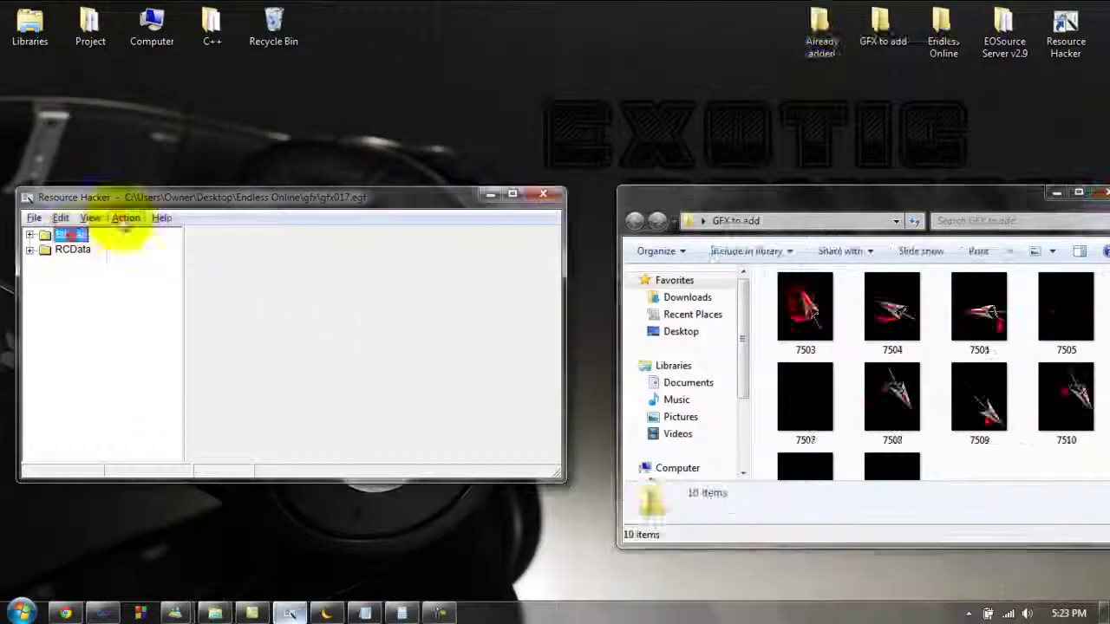
{"action": "left_click", "coordinate": [124, 217]}
{"action": "left_click", "coordinate": [157, 430]}
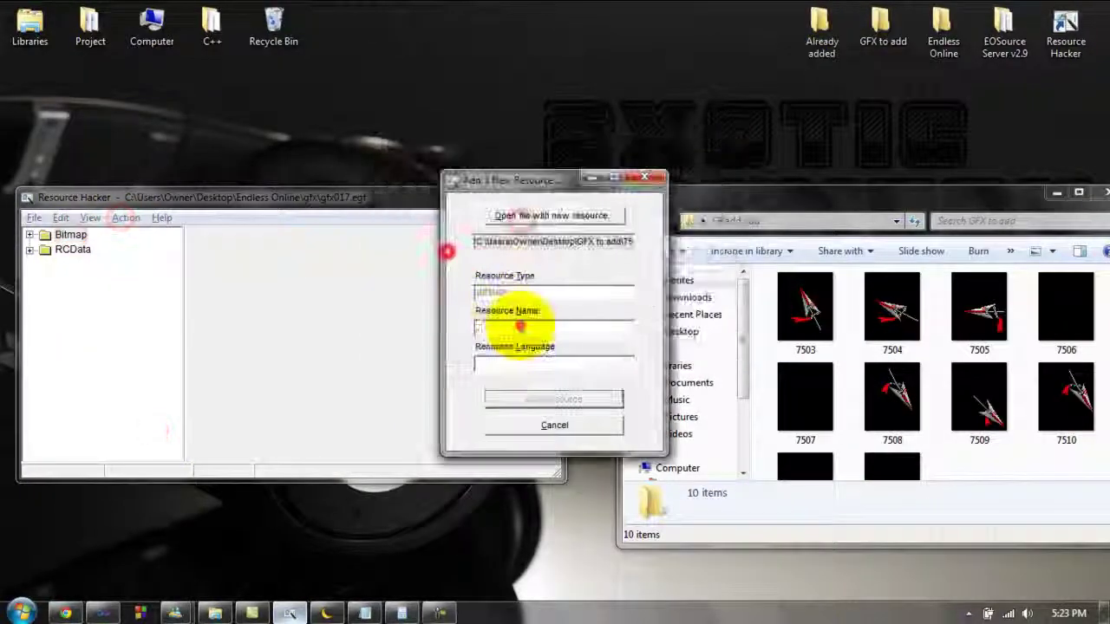
{"action": "left_click", "coordinate": [805, 308]}
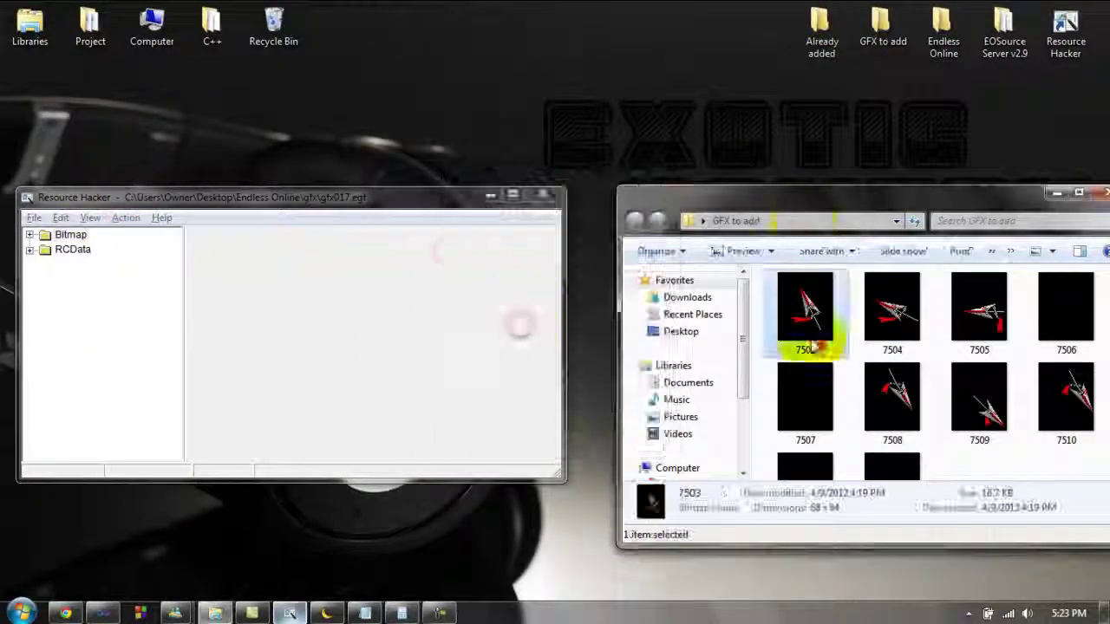
- Add images 7504 and 7505 as new bitmap resources and move both files to the Already added folder
{"action": "left_click", "coordinate": [124, 217]}
{"action": "left_click", "coordinate": [157, 427]}
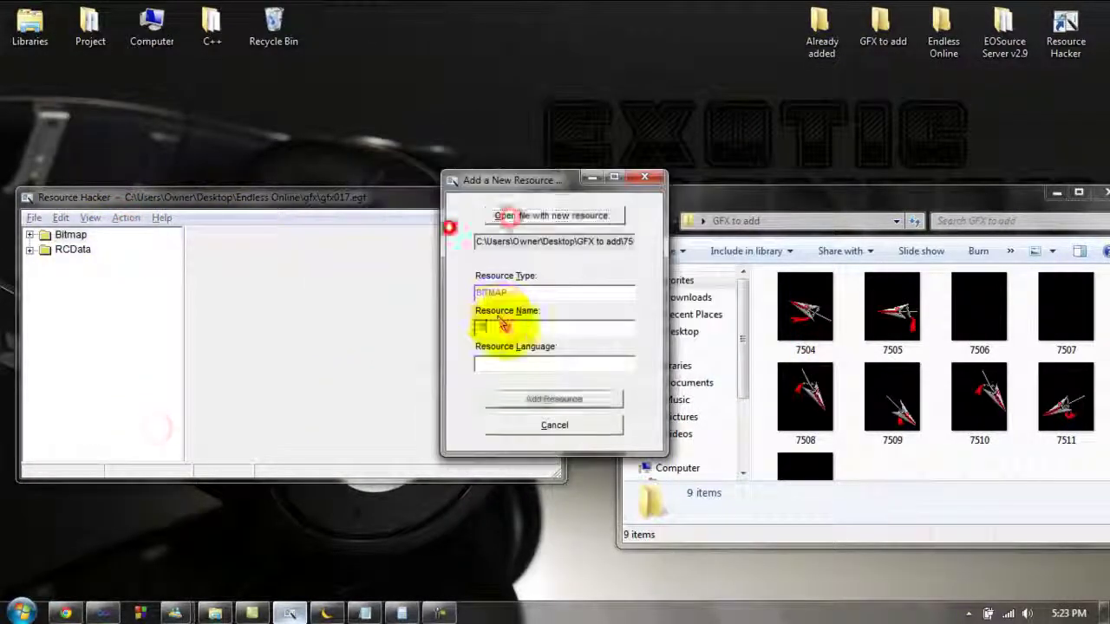
{"action": "left_click_drag", "start_coordinate": [805, 308], "coordinate": [820, 39]}
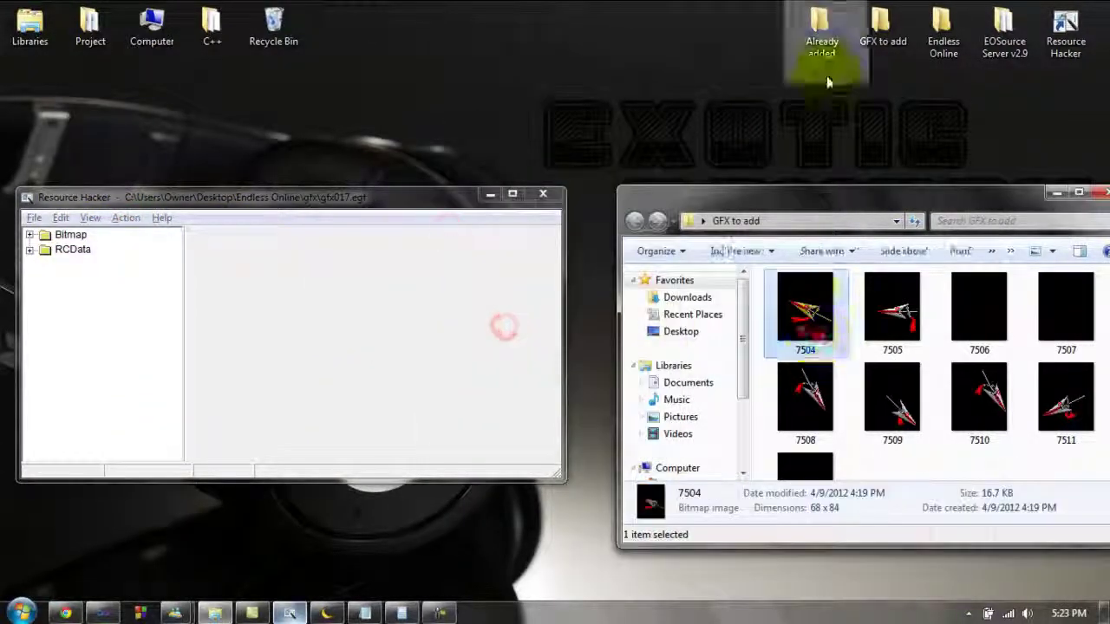
{"action": "left_click", "coordinate": [124, 217]}
{"action": "left_click", "coordinate": [190, 436]}
{"action": "left_click", "coordinate": [551, 215]}
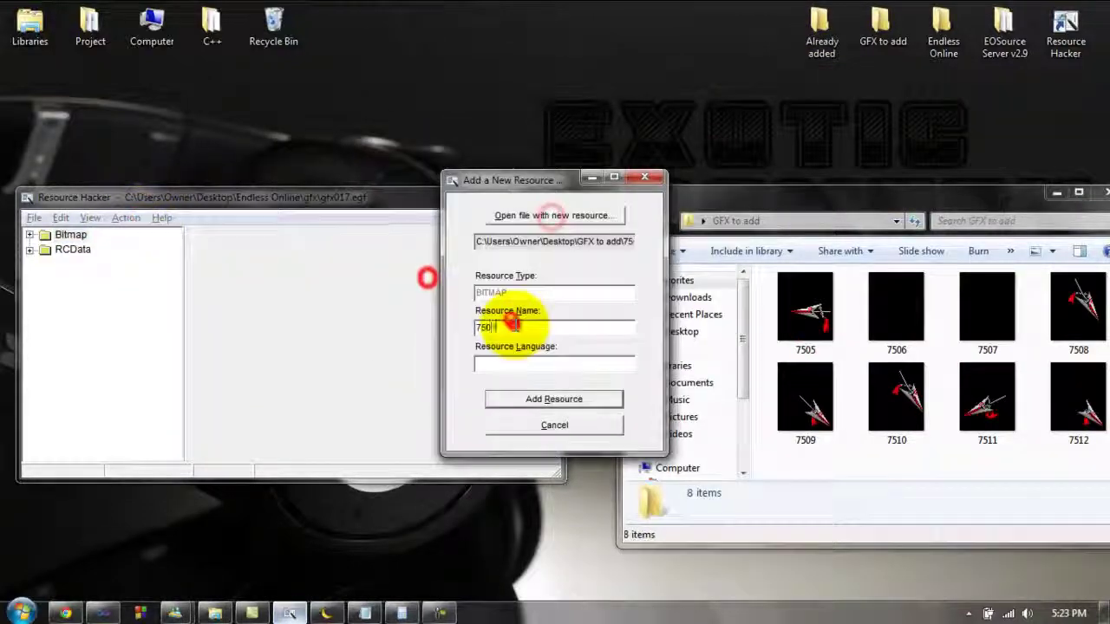
{"action": "left_click", "coordinate": [805, 308]}
{"action": "left_click_drag", "start_coordinate": [805, 307], "coordinate": [820, 39]}
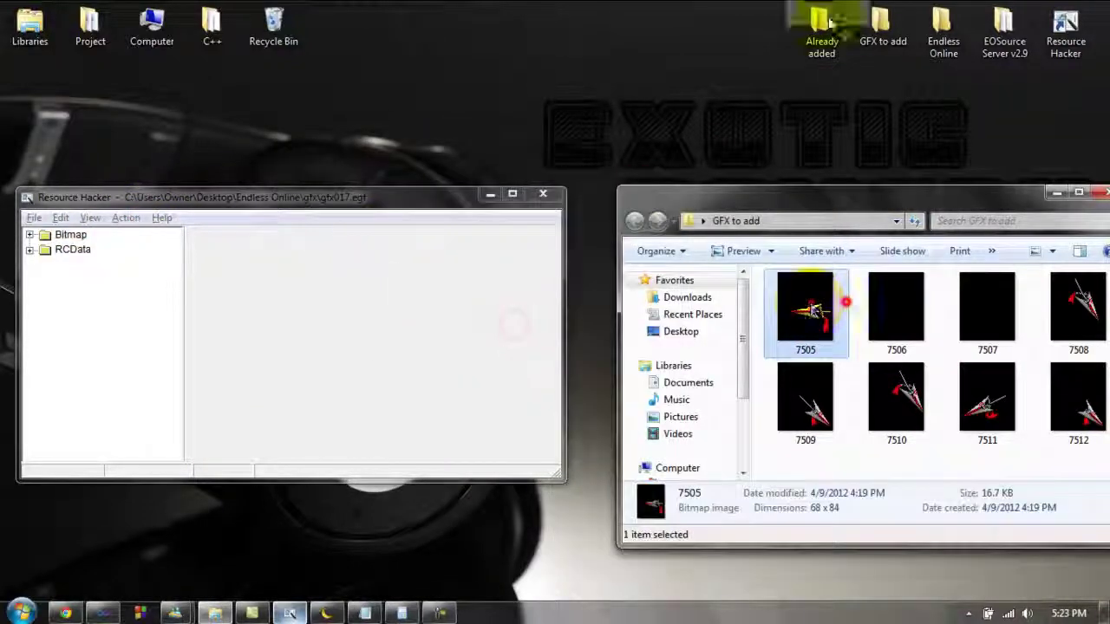
- Add the blank images 7506 and 7507 as new bitmap resources and move both files to the Already added folder
{"action": "left_click", "coordinate": [124, 218]}
{"action": "left_click", "coordinate": [157, 434]}
{"action": "left_click", "coordinate": [518, 211]}
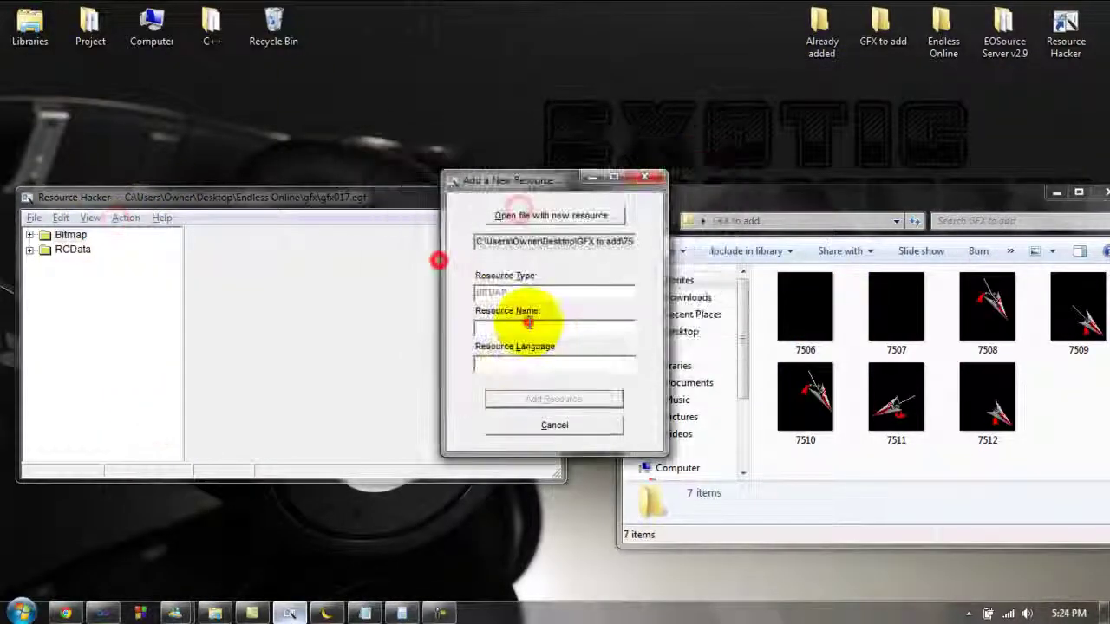
{"action": "left_click_drag", "start_coordinate": [805, 308], "coordinate": [819, 39]}
{"action": "left_click", "coordinate": [124, 218]}
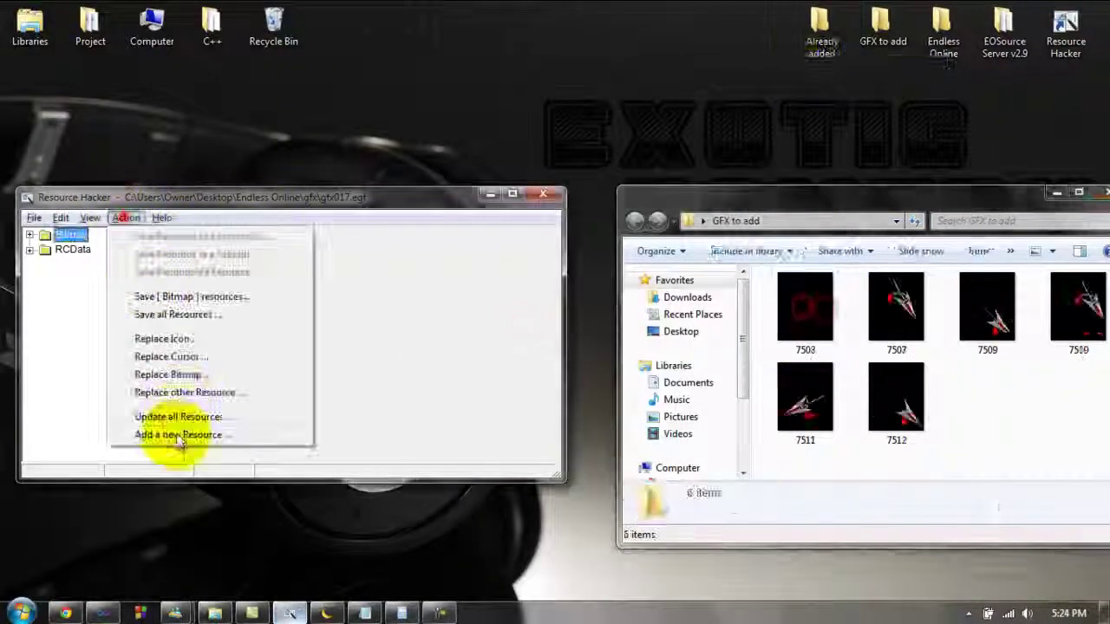
{"action": "left_click", "coordinate": [173, 439]}
{"action": "left_click", "coordinate": [552, 215]}
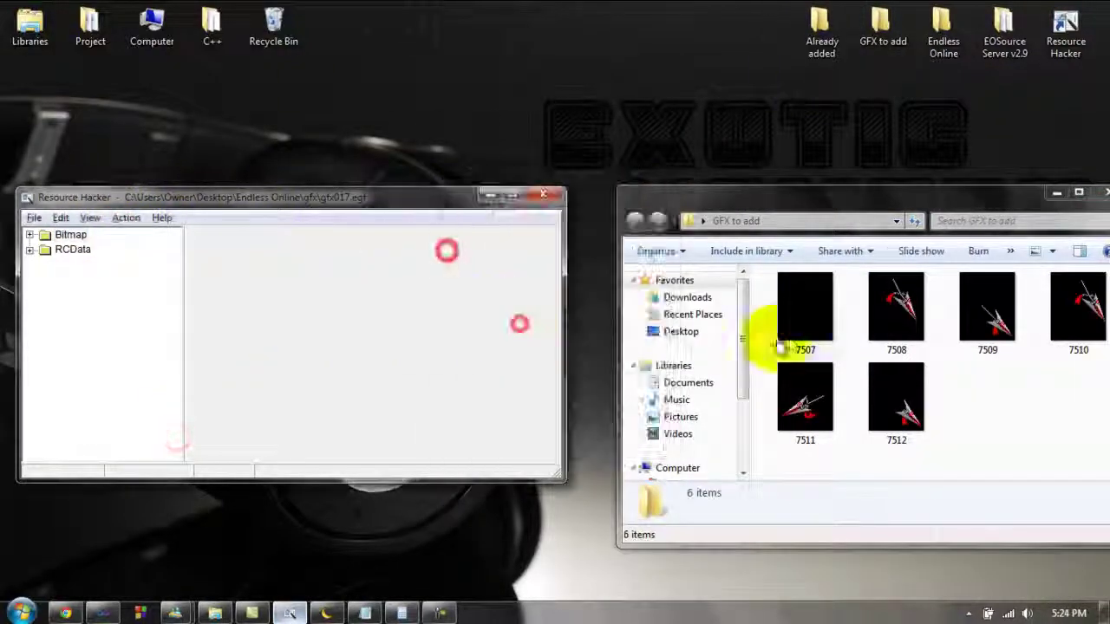
{"action": "left_click", "coordinate": [805, 308]}
{"action": "left_click_drag", "start_coordinate": [805, 308], "coordinate": [819, 39]}
- Add images 7508 and 7509 as new bitmap resources and move both files to the Already added folder
{"action": "left_click", "coordinate": [124, 217]}
{"action": "left_click", "coordinate": [164, 431]}
{"action": "left_click", "coordinate": [552, 215]}
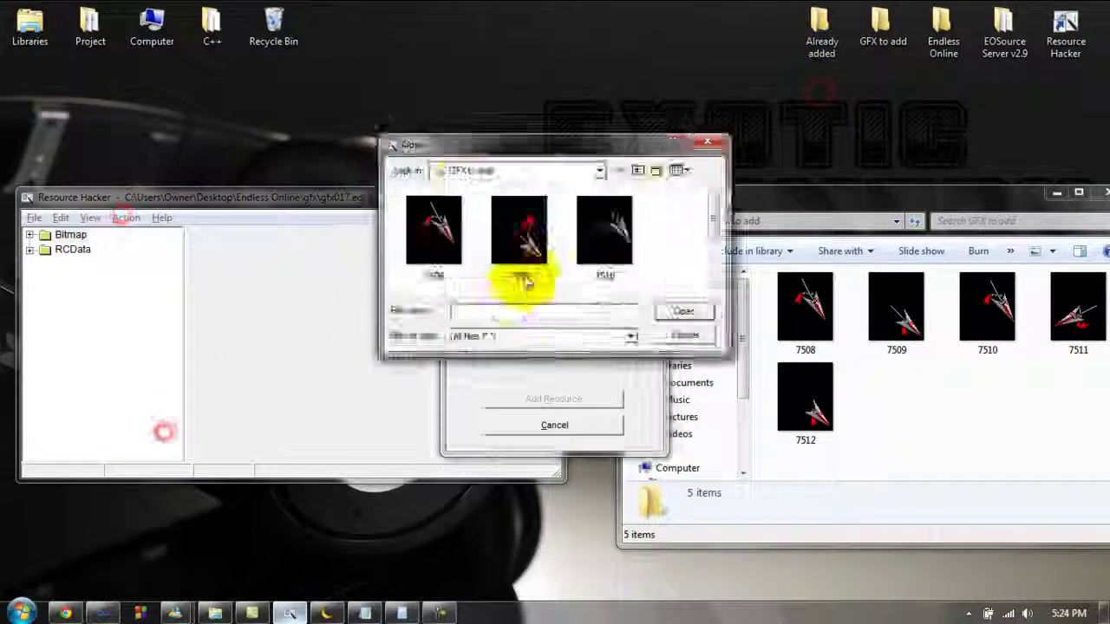
{"action": "left_click", "coordinate": [805, 308]}
{"action": "left_click_drag", "start_coordinate": [805, 308], "coordinate": [819, 39]}
{"action": "left_click", "coordinate": [124, 218]}
{"action": "left_click", "coordinate": [164, 431]}
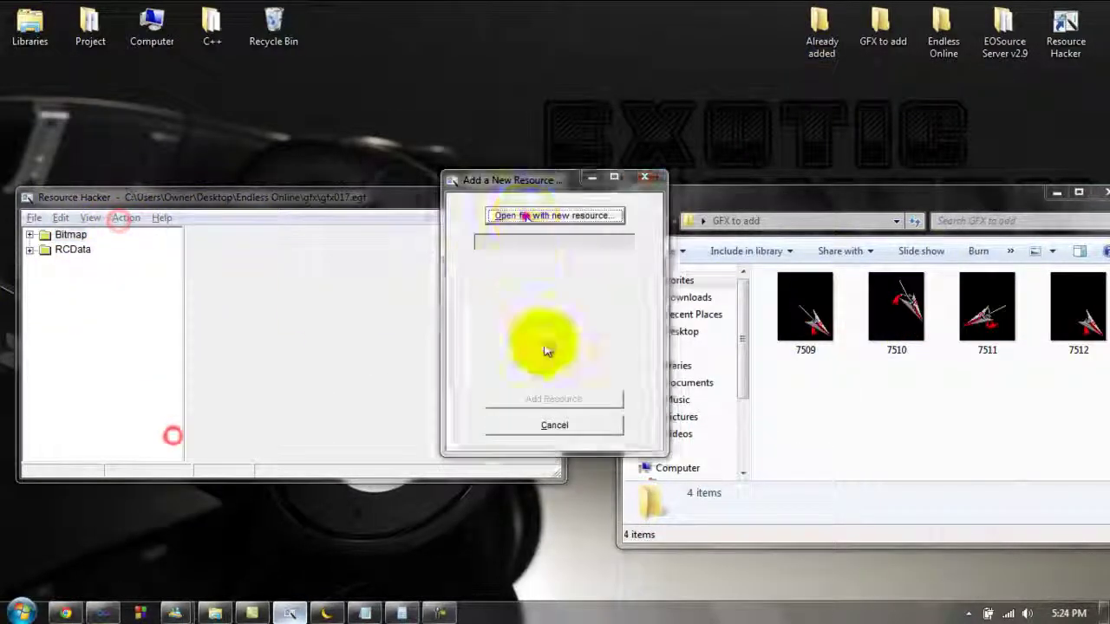
{"action": "left_click", "coordinate": [527, 216]}
{"action": "left_click", "coordinate": [804, 308]}
{"action": "left_click_drag", "start_coordinate": [805, 308], "coordinate": [820, 39]}
- Add images 7510 and 7511 as new bitmap resources and move both files to the Already added folder
{"action": "left_click", "coordinate": [124, 217]}
{"action": "left_click", "coordinate": [164, 431]}
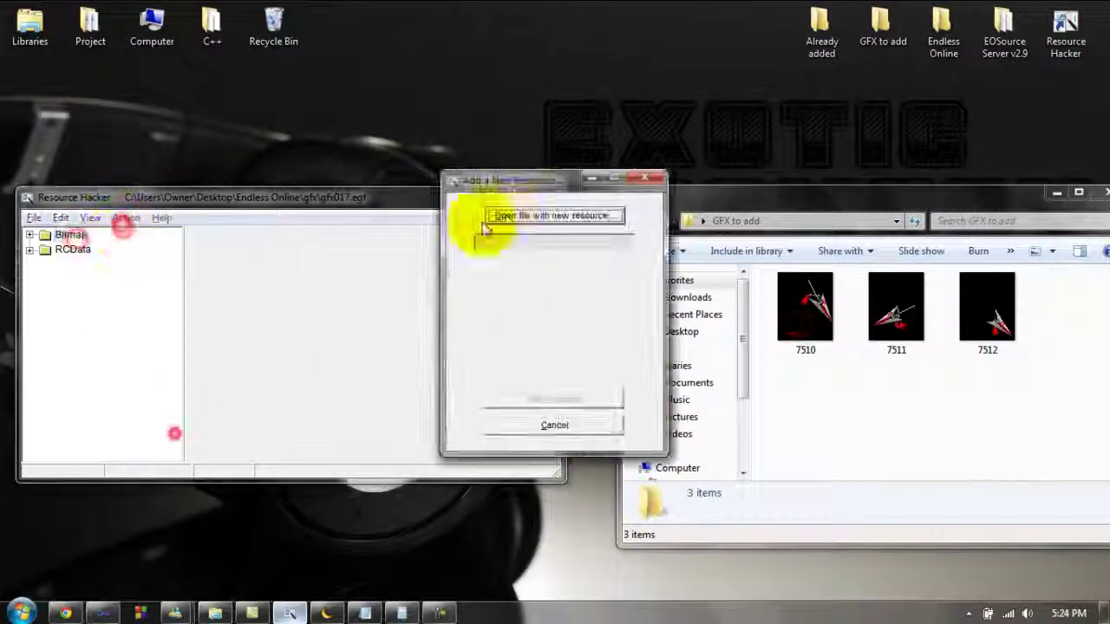
{"action": "left_click", "coordinate": [527, 215]}
{"action": "left_click", "coordinate": [805, 308]}
{"action": "left_click_drag", "start_coordinate": [804, 308], "coordinate": [820, 39]}
{"action": "left_click", "coordinate": [124, 218]}
{"action": "left_click", "coordinate": [164, 431]}
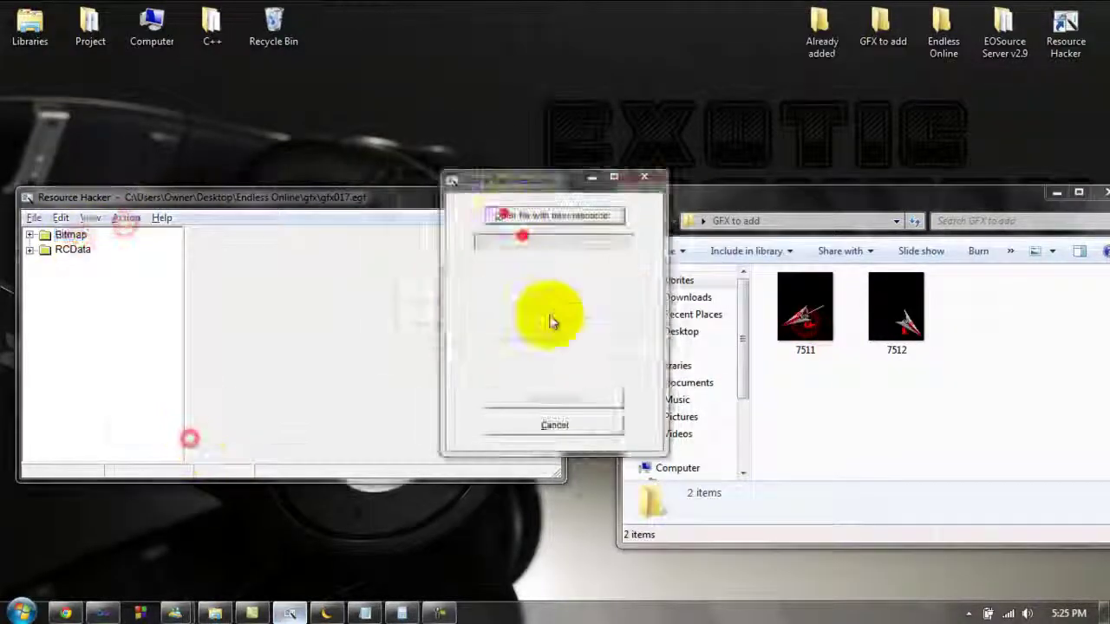
{"action": "left_click", "coordinate": [528, 215]}
{"action": "left_click", "coordinate": [553, 399]}
{"action": "left_click", "coordinate": [805, 308]}
{"action": "left_click_drag", "start_coordinate": [804, 308], "coordinate": [819, 39]}
- Add image 7512 as a new bitmap resource, move its file to the Already added folder and close the emptied folder window
{"action": "left_click", "coordinate": [124, 217]}
{"action": "left_click", "coordinate": [164, 431]}
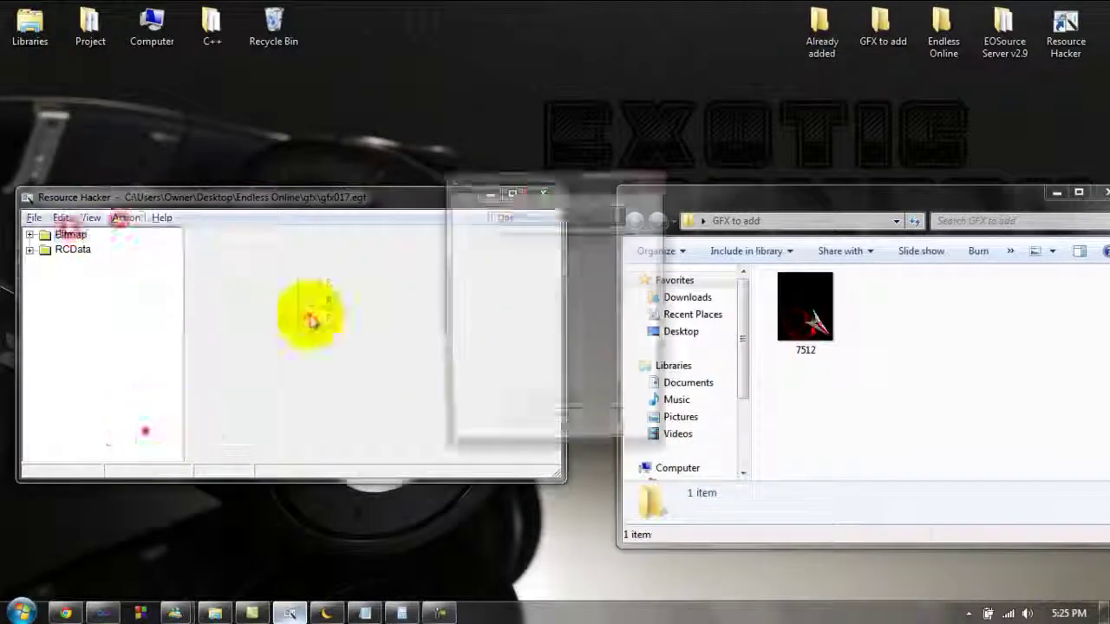
{"action": "left_click", "coordinate": [527, 215]}
{"action": "double_click", "coordinate": [460, 260]}
{"action": "left_click", "coordinate": [553, 399]}
{"action": "left_click", "coordinate": [805, 308]}
{"action": "left_click_drag", "start_coordinate": [805, 308], "coordinate": [819, 34]}
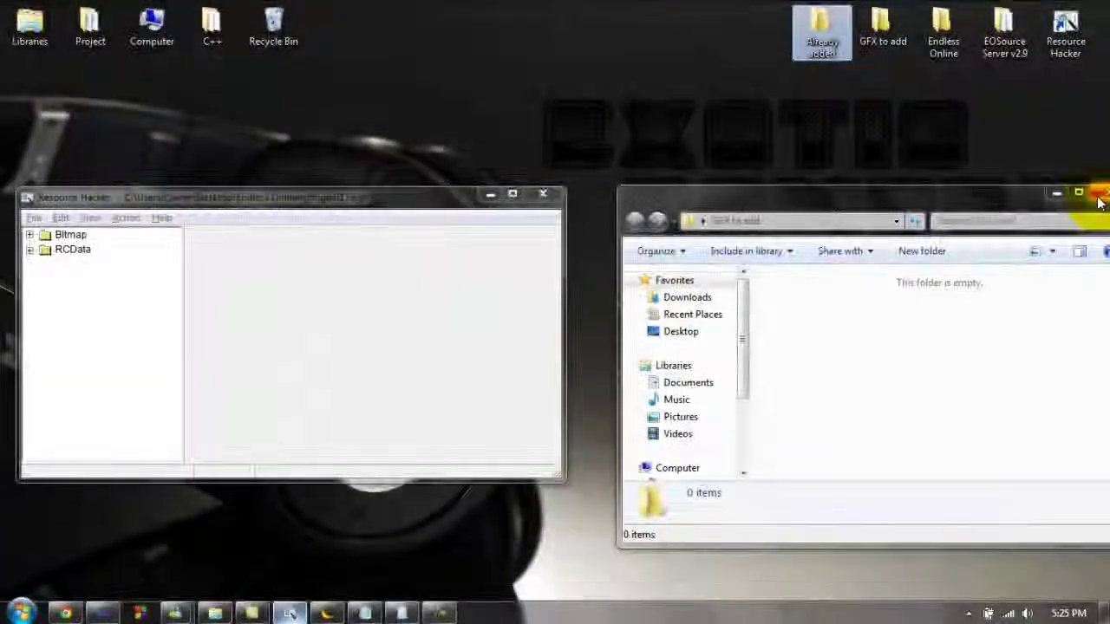
{"action": "key", "text": "alt+F4"}
- Expand the full resource tree to check bitmaps 7496 to 7512, and save gfx017.egf
{"action": "double_click", "coordinate": [356, 198]}
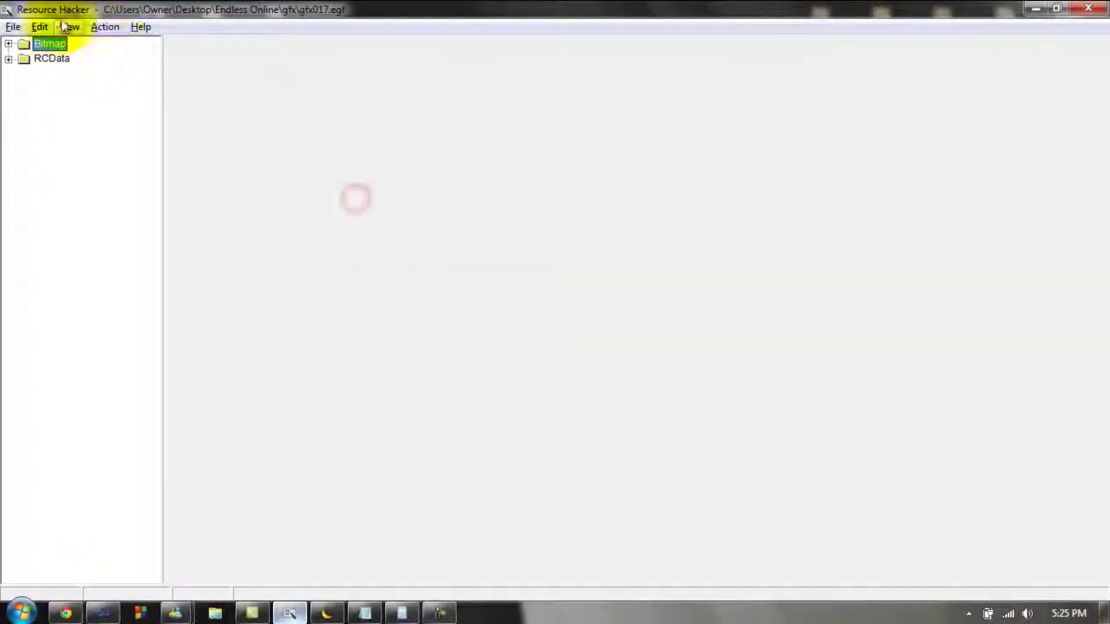
{"action": "left_click", "coordinate": [9, 43]}
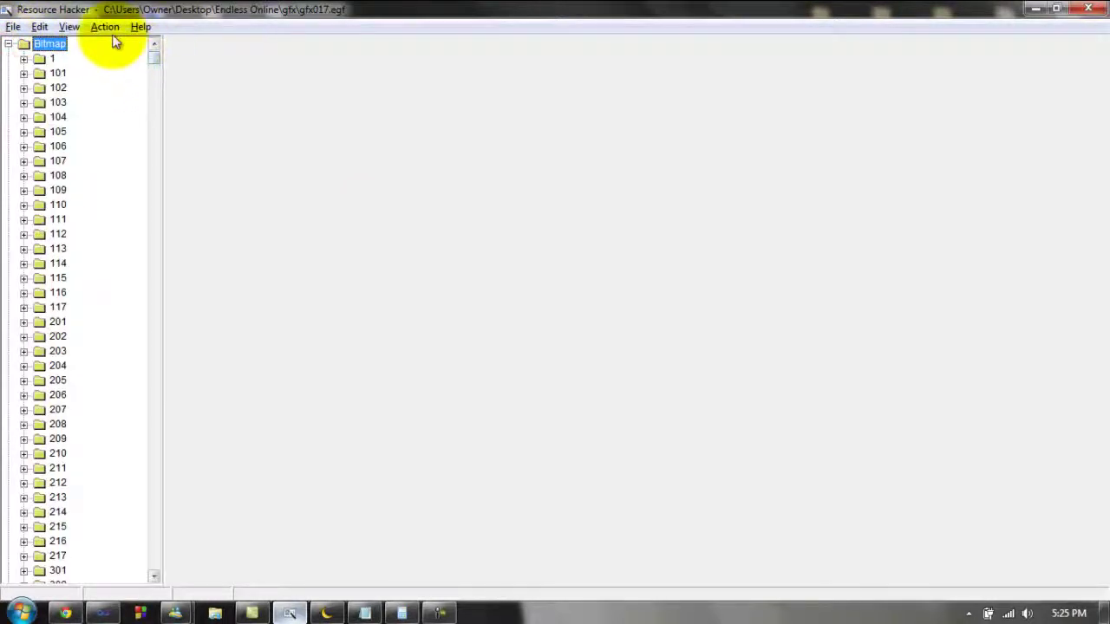
{"action": "left_click", "coordinate": [70, 26]}
{"action": "left_click", "coordinate": [95, 48]}
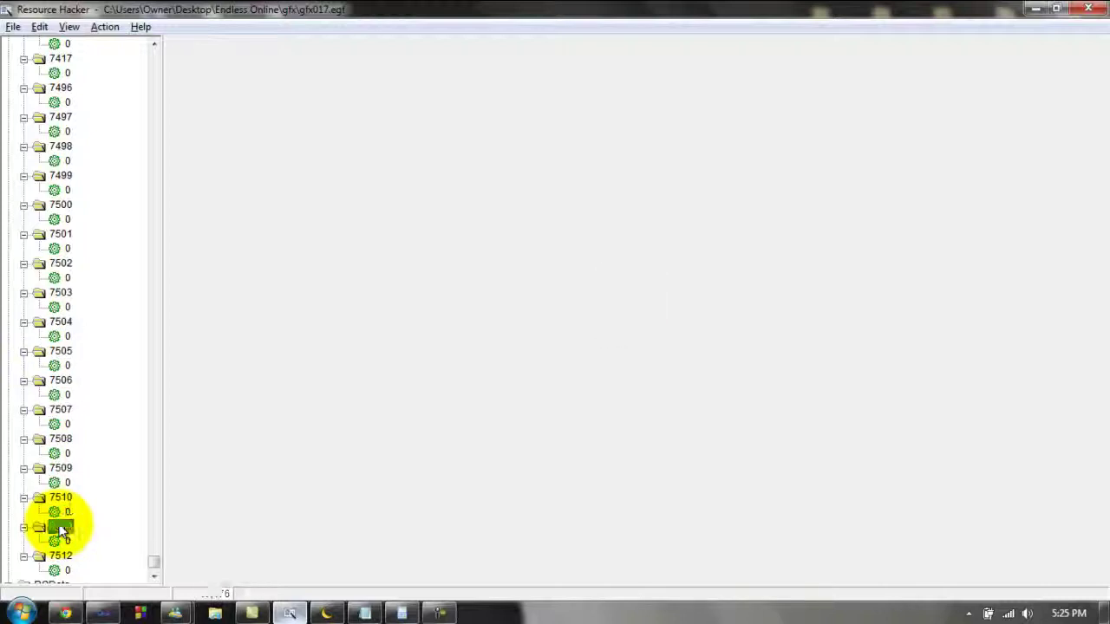
{"action": "key", "text": "Down"}
{"action": "key", "text": "Down"}
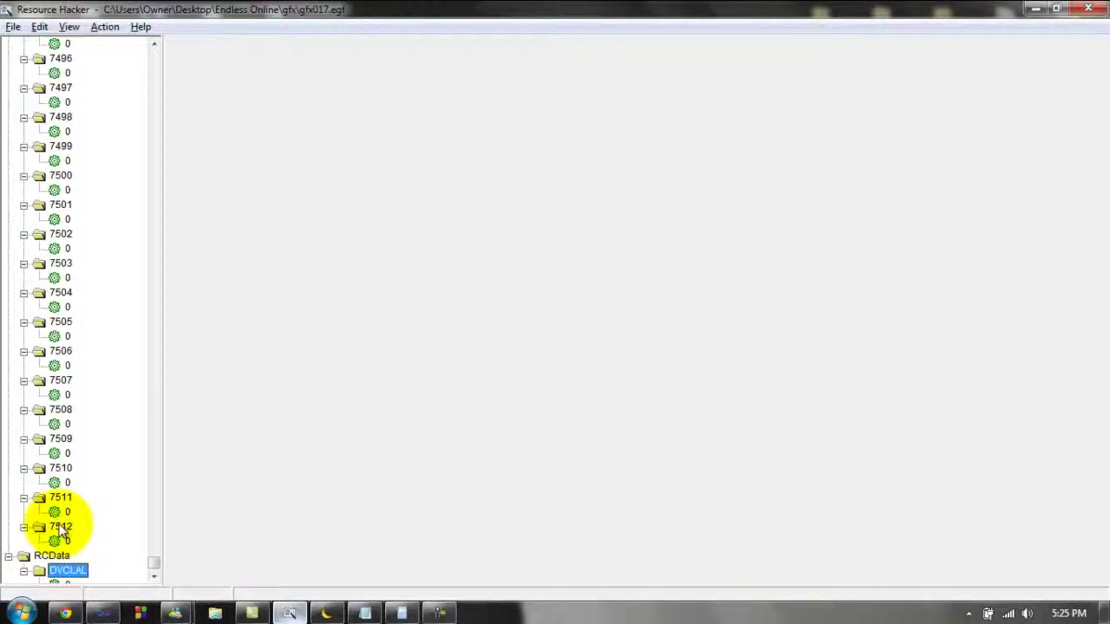
{"action": "left_click", "coordinate": [11, 28]}
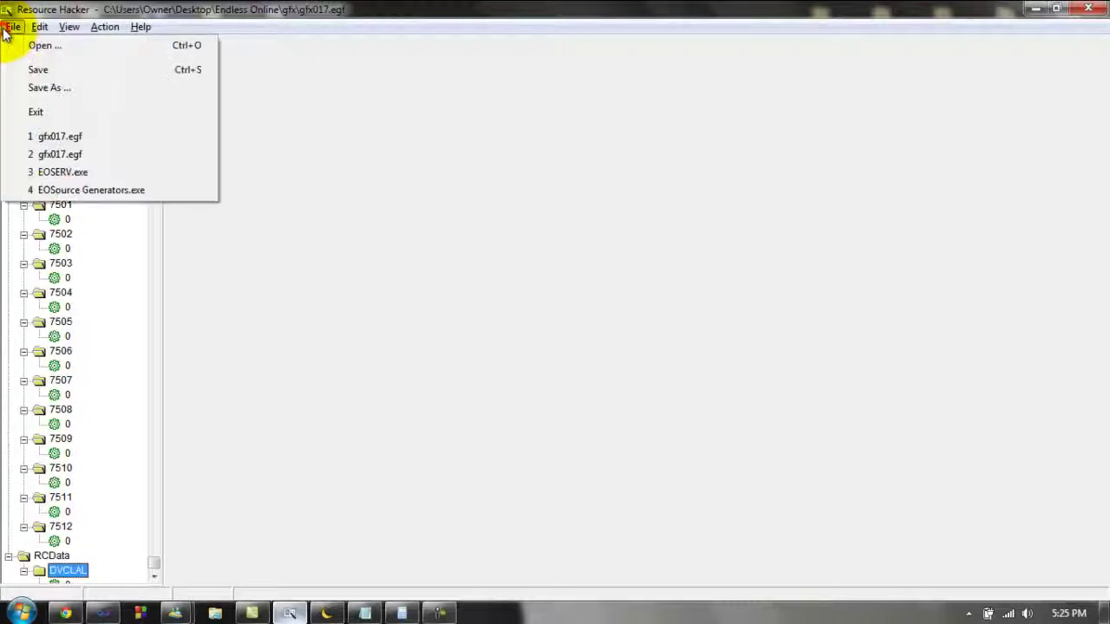
{"action": "left_click", "coordinate": [38, 70]}
{"action": "left_click", "coordinate": [13, 28]}
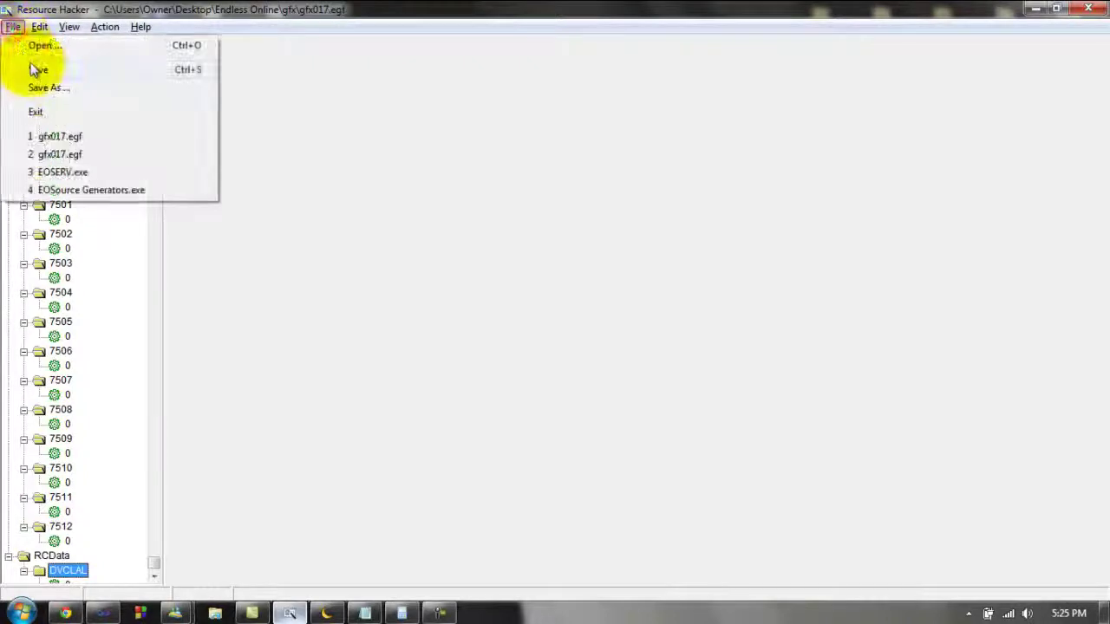
{"action": "left_click", "coordinate": [33, 68]}
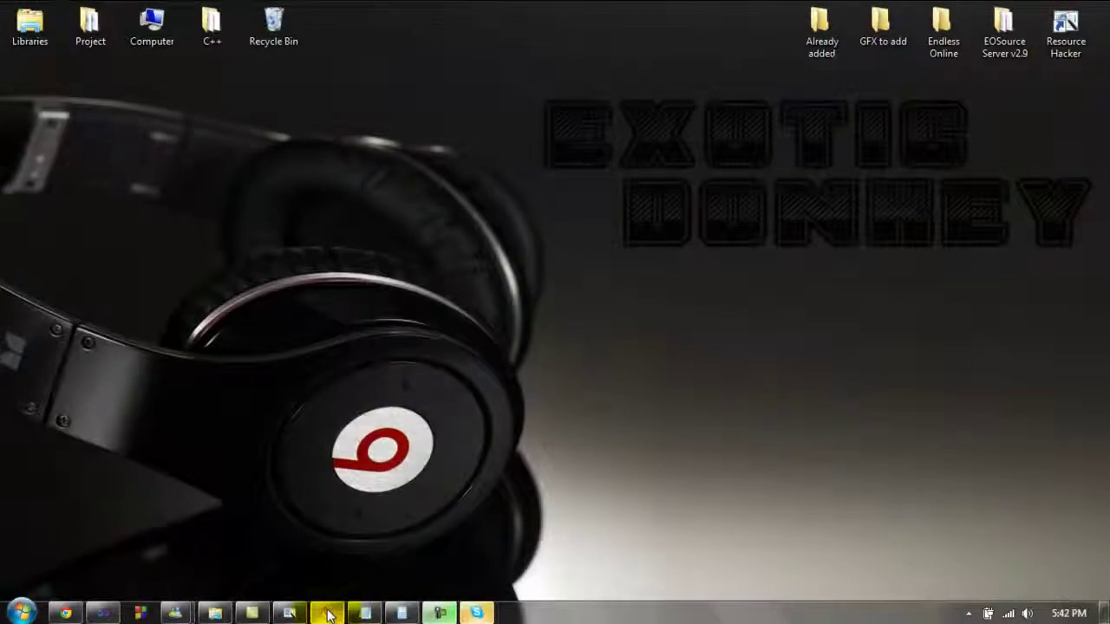
- Switch to Rena's Pub Editor and leave the open Fan item without updating it, returning to the item list
{"action": "left_click", "coordinate": [327, 614]}
{"action": "left_click_drag", "start_coordinate": [88, 38], "coordinate": [523, 140]}
{"action": "left_click", "coordinate": [455, 151]}
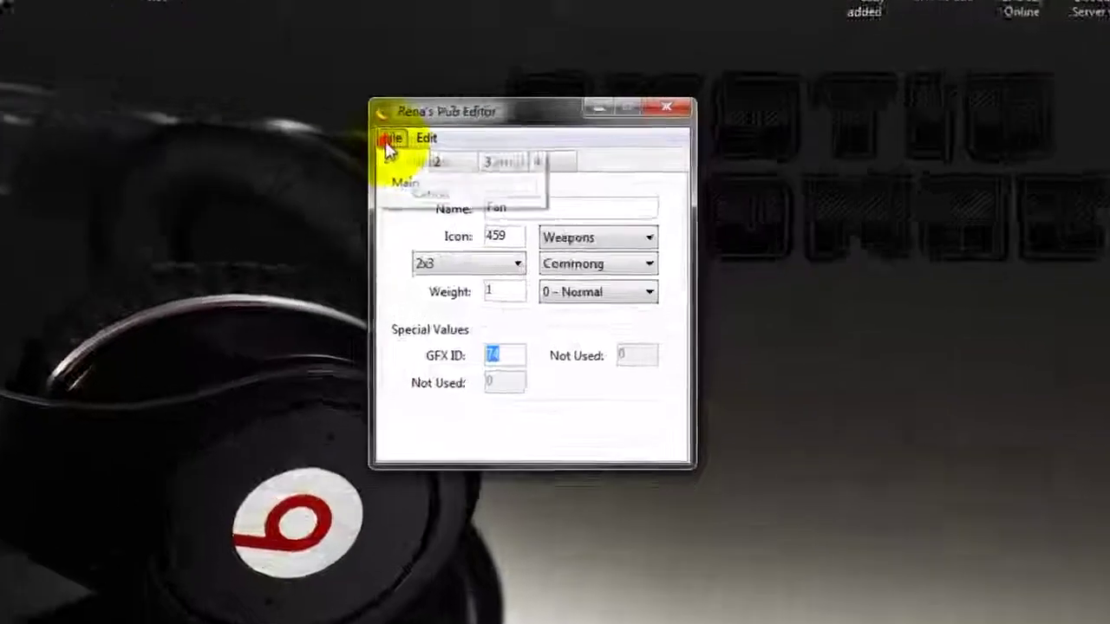
{"action": "left_click", "coordinate": [465, 172]}
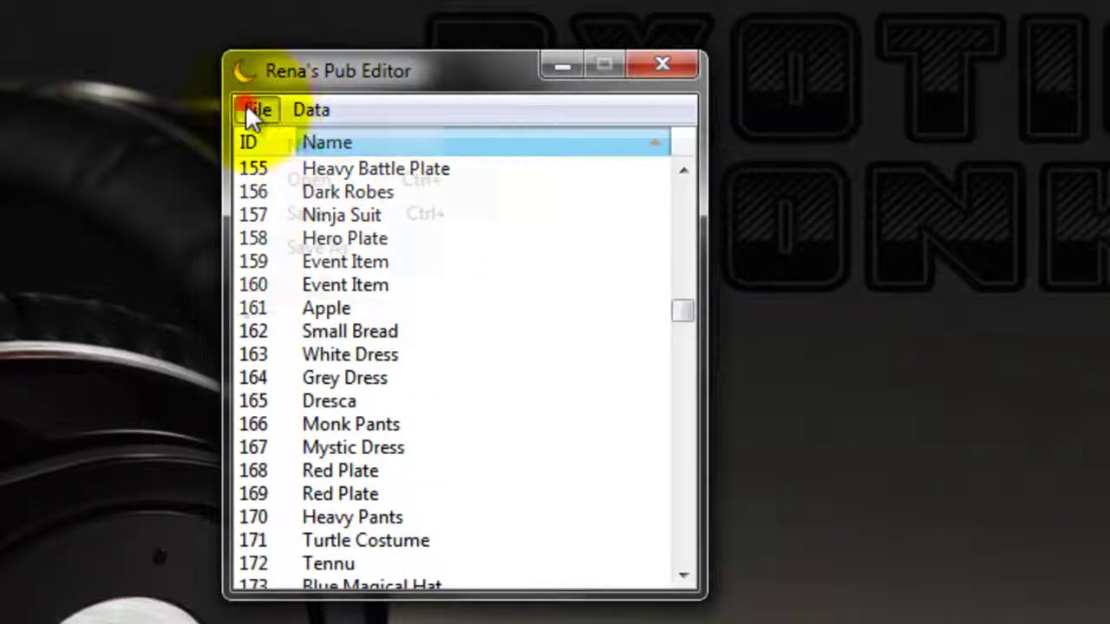
{"action": "left_click", "coordinate": [257, 111]}
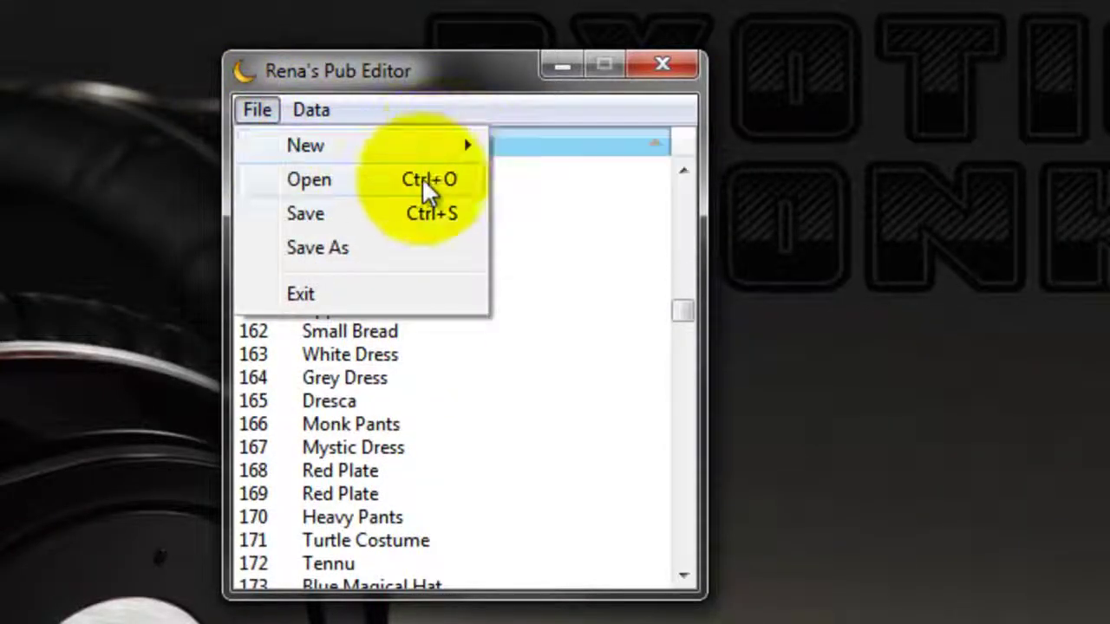
{"action": "left_click", "coordinate": [513, 141]}
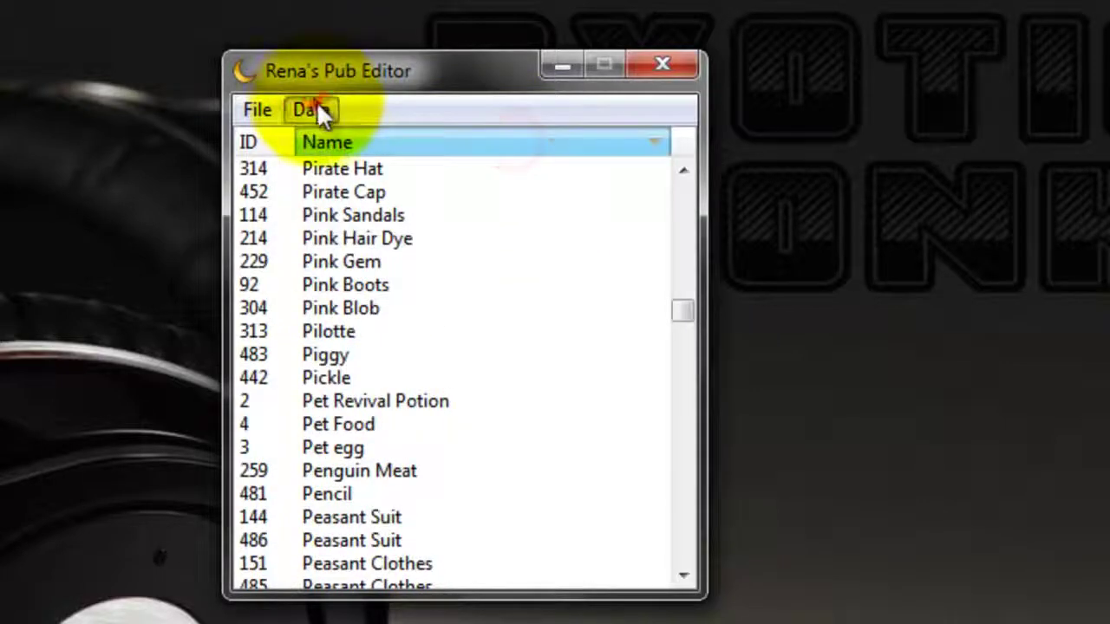
- Add a new item to the list, and open the New Item entry at the end of the list sorted by ID
{"action": "left_click", "coordinate": [312, 110]}
{"action": "left_click", "coordinate": [347, 139]}
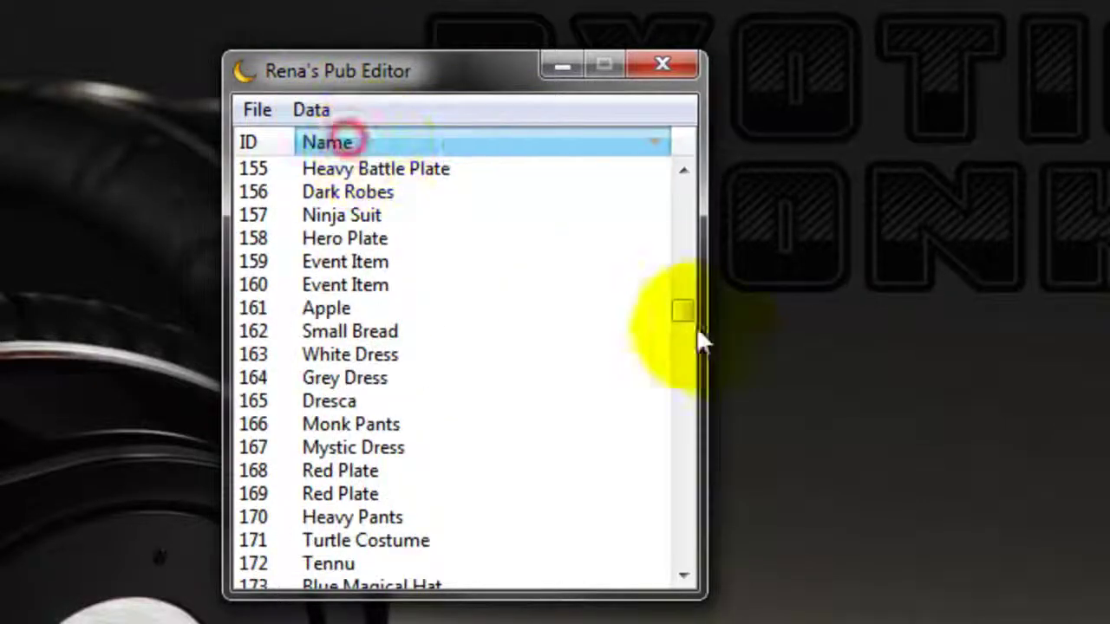
{"action": "left_click", "coordinate": [260, 142]}
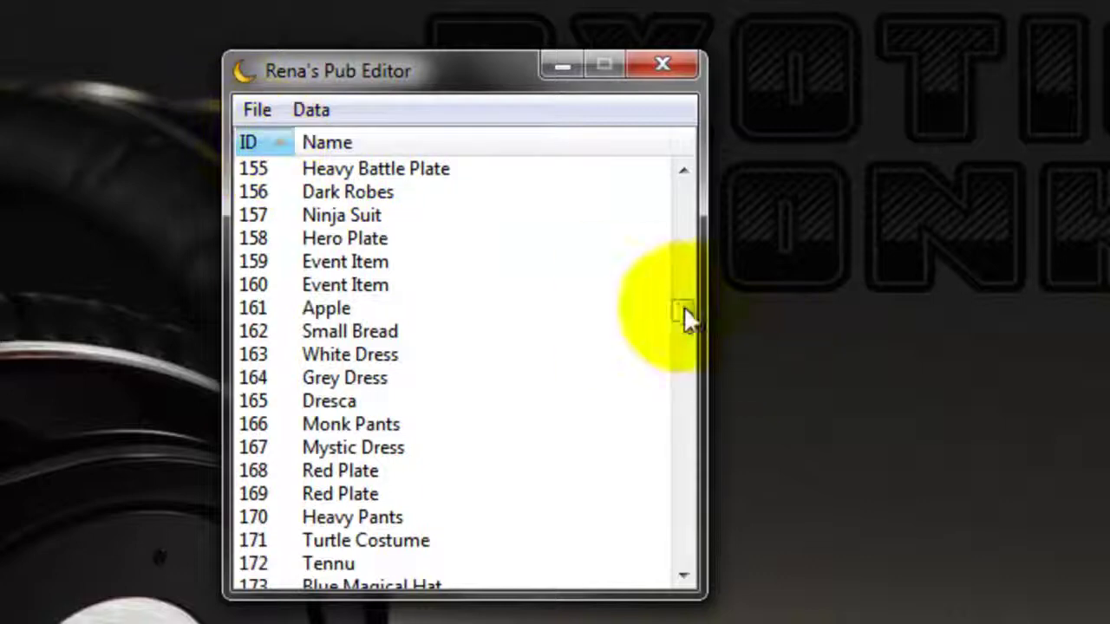
{"action": "left_click_drag", "start_coordinate": [677, 312], "coordinate": [699, 607]}
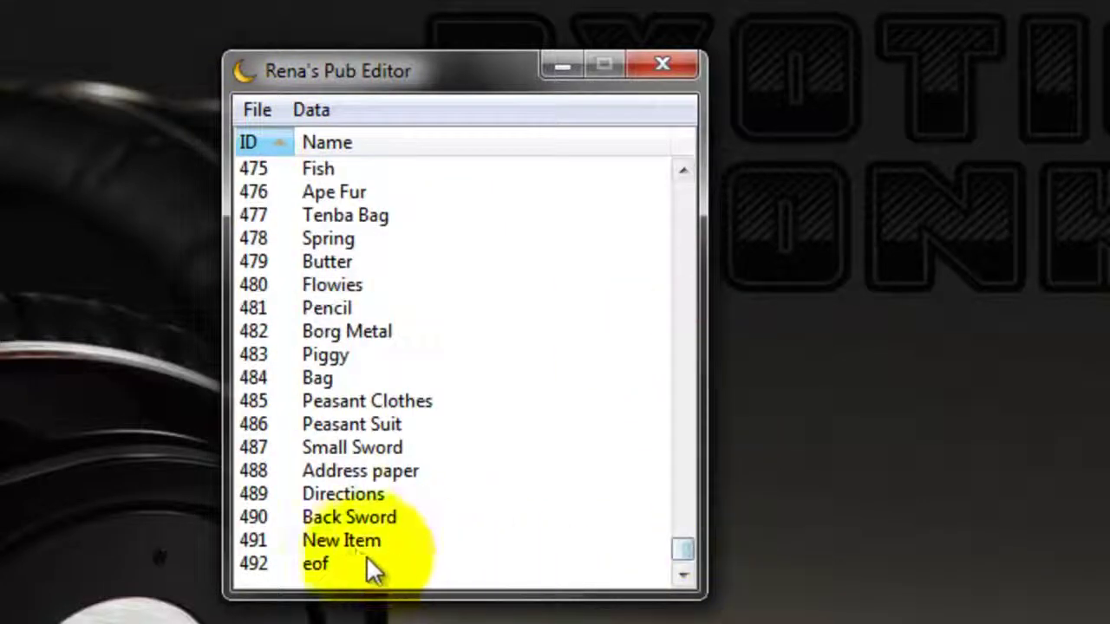
{"action": "double_click", "coordinate": [340, 539]}
- Name the new item "Sunrise blade from FE"
{"action": "left_click_drag", "start_coordinate": [488, 213], "coordinate": [307, 198]}
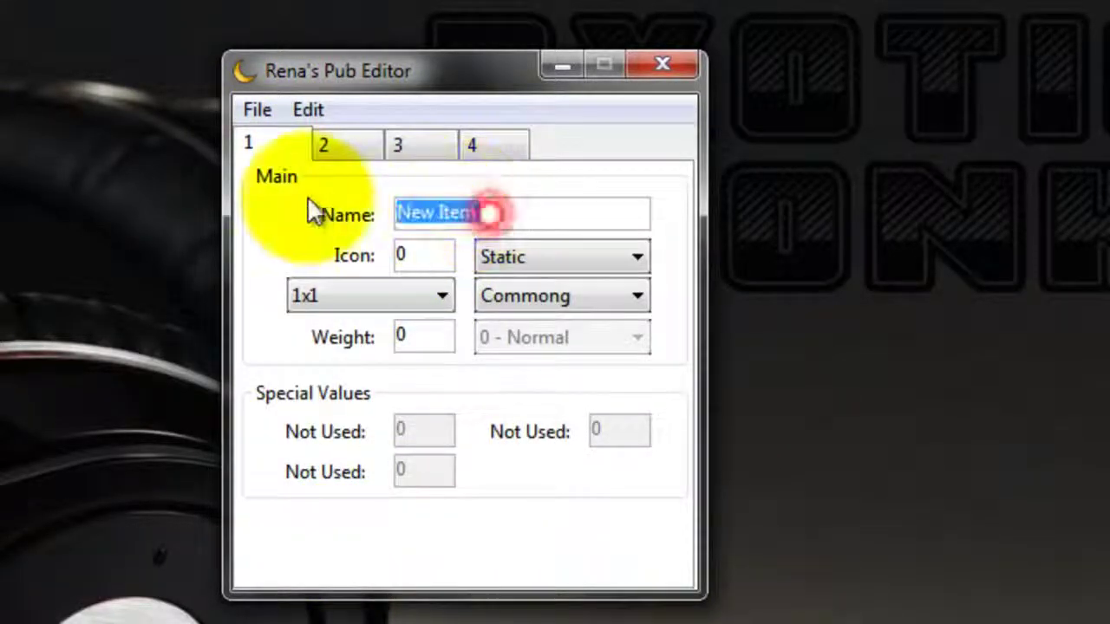
{"action": "type", "text": "Sunrise "}
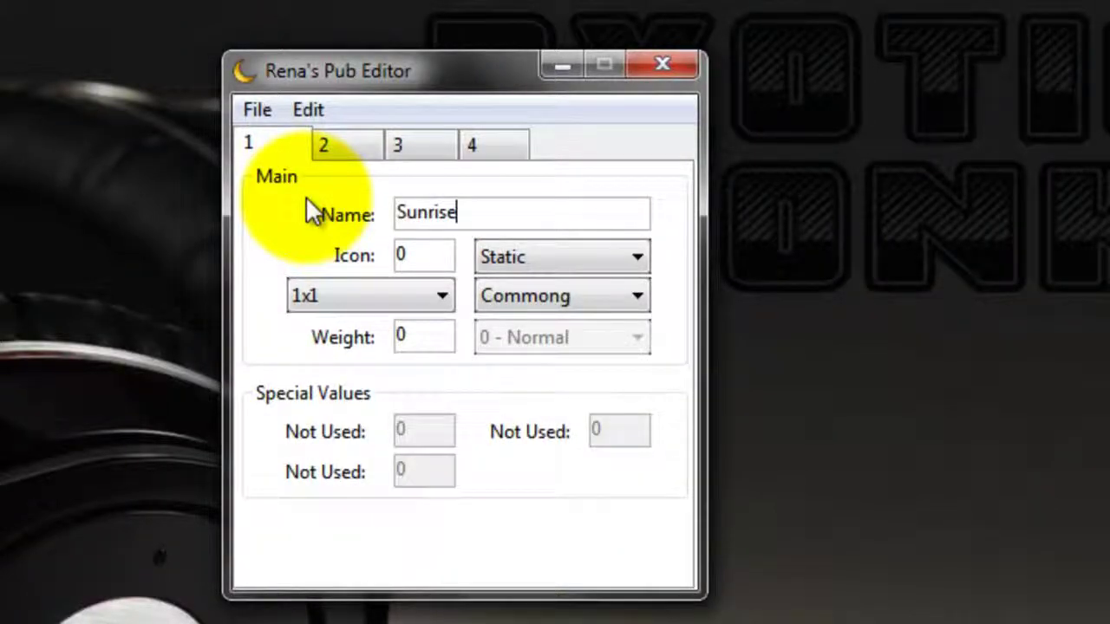
{"action": "type", "text": "blade f"}
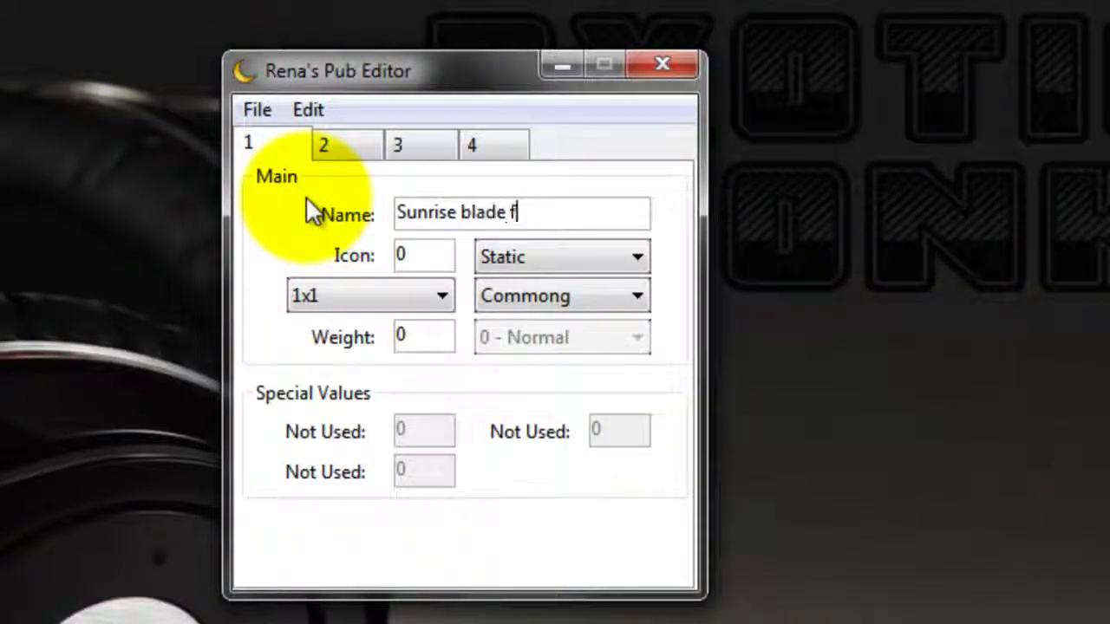
{"action": "type", "text": "rom FE"}
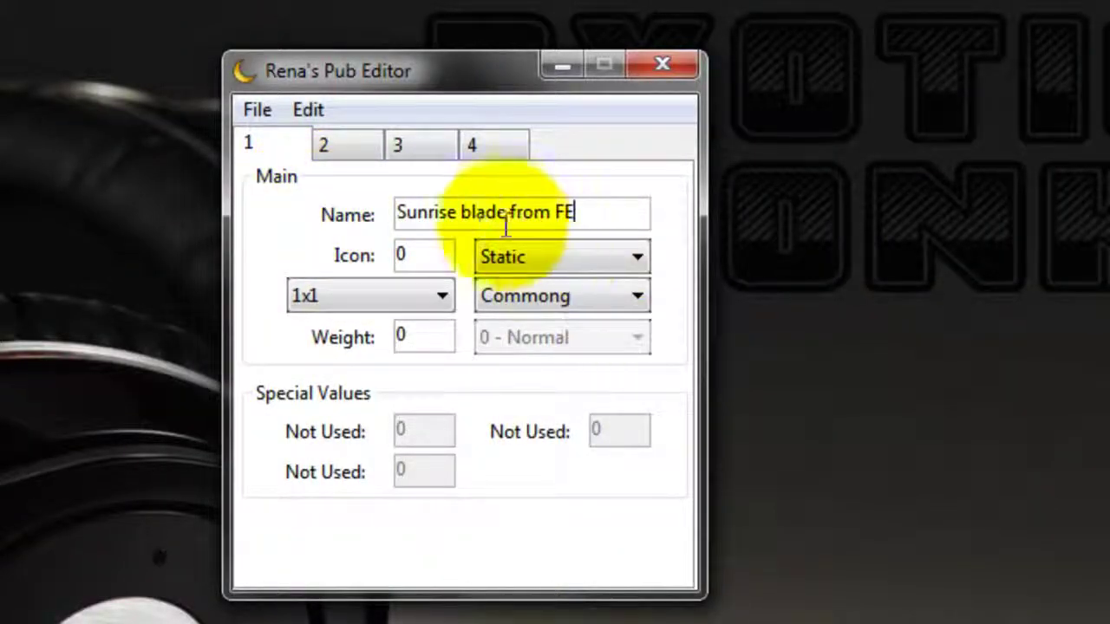
{"action": "left_click", "coordinate": [409, 301]}
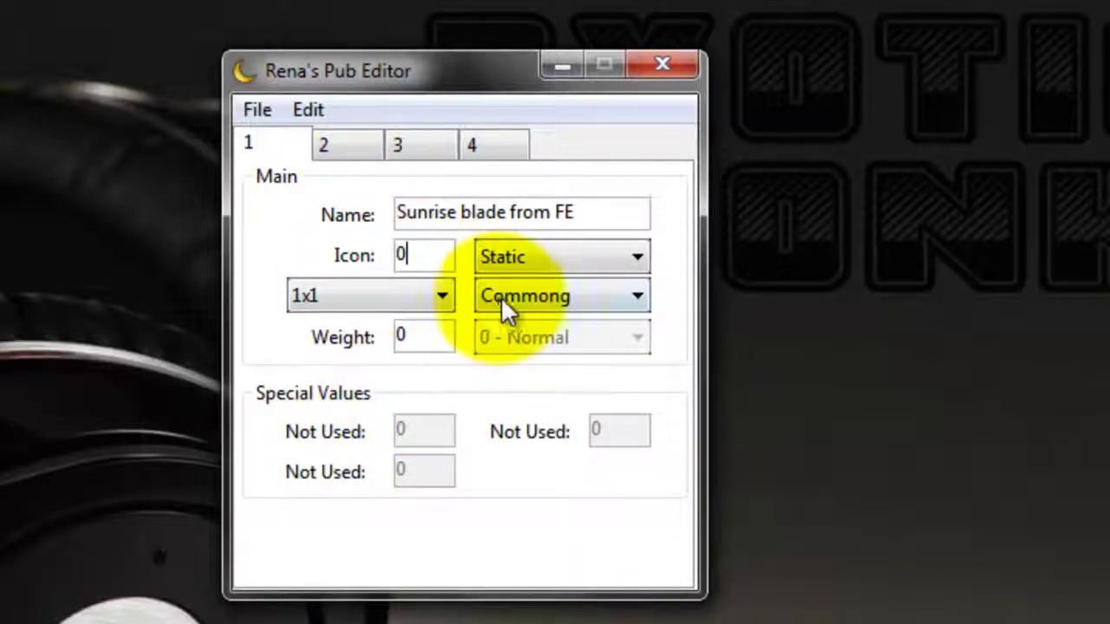
- Set the item's type to Weapons and its rarity to Rarest, with the subtype 0 - Normal
{"action": "left_click", "coordinate": [540, 262]}
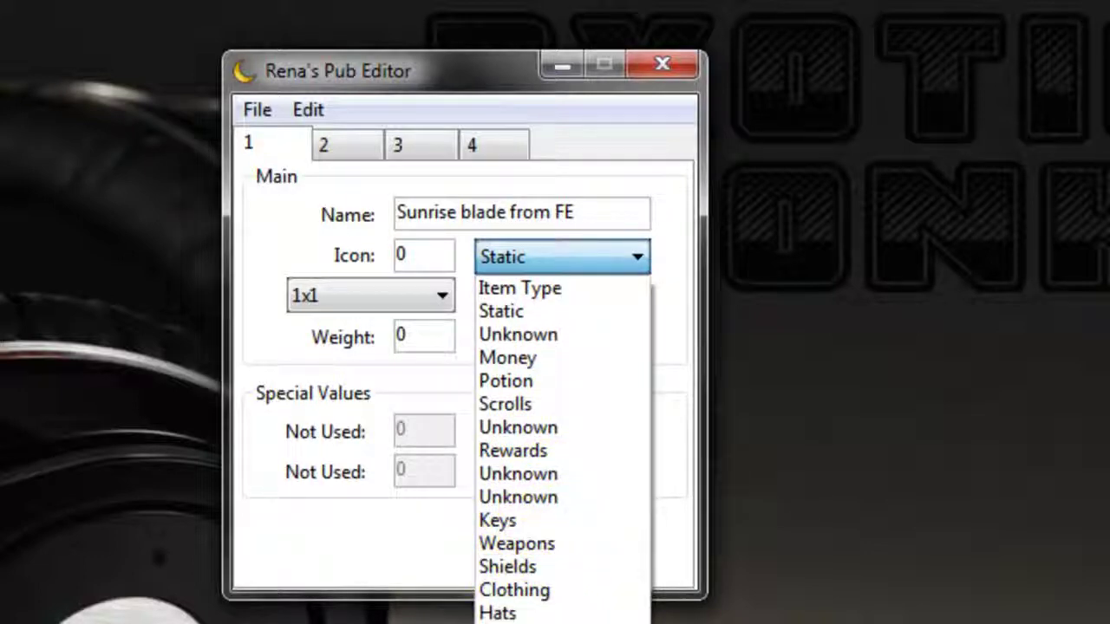
{"action": "left_click", "coordinate": [547, 541]}
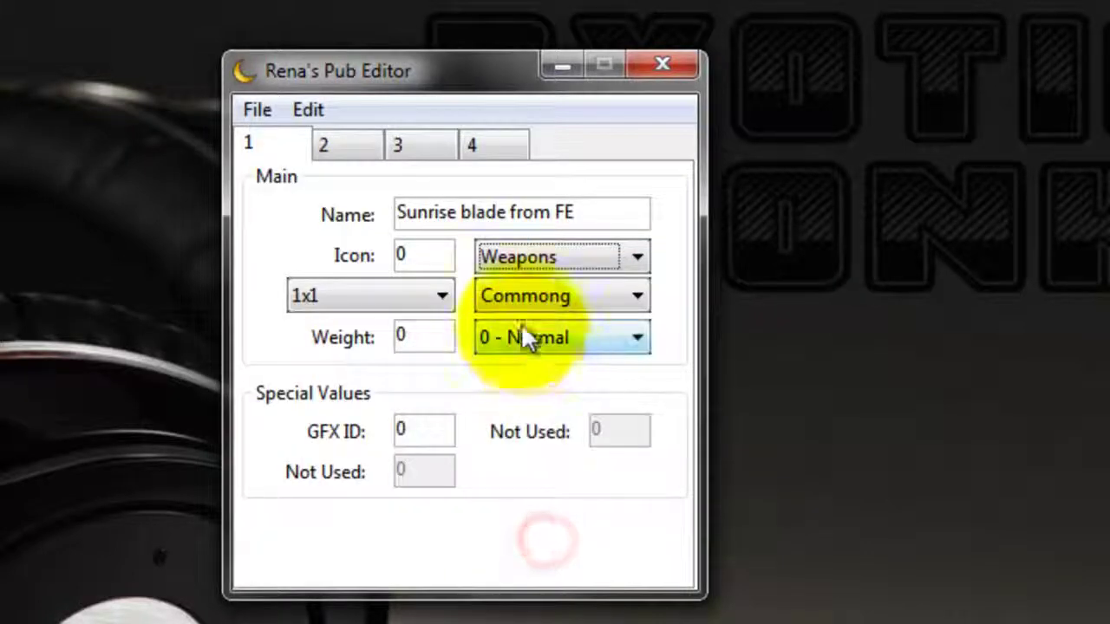
{"action": "left_click", "coordinate": [516, 302]}
{"action": "left_click", "coordinate": [507, 419]}
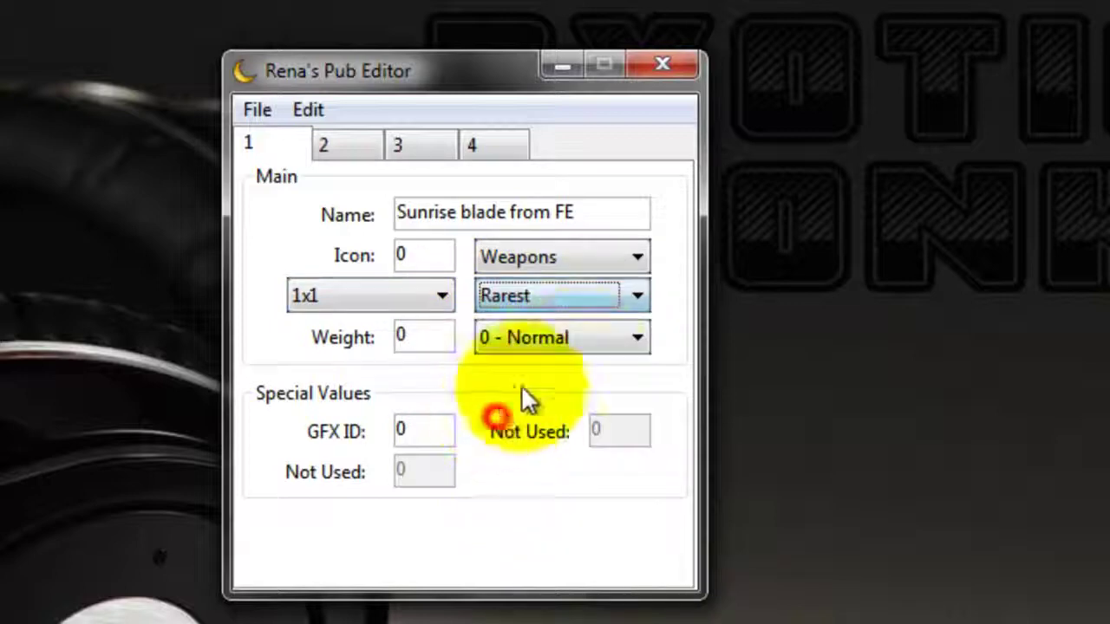
{"action": "left_click", "coordinate": [577, 343]}
{"action": "left_click", "coordinate": [577, 342]}
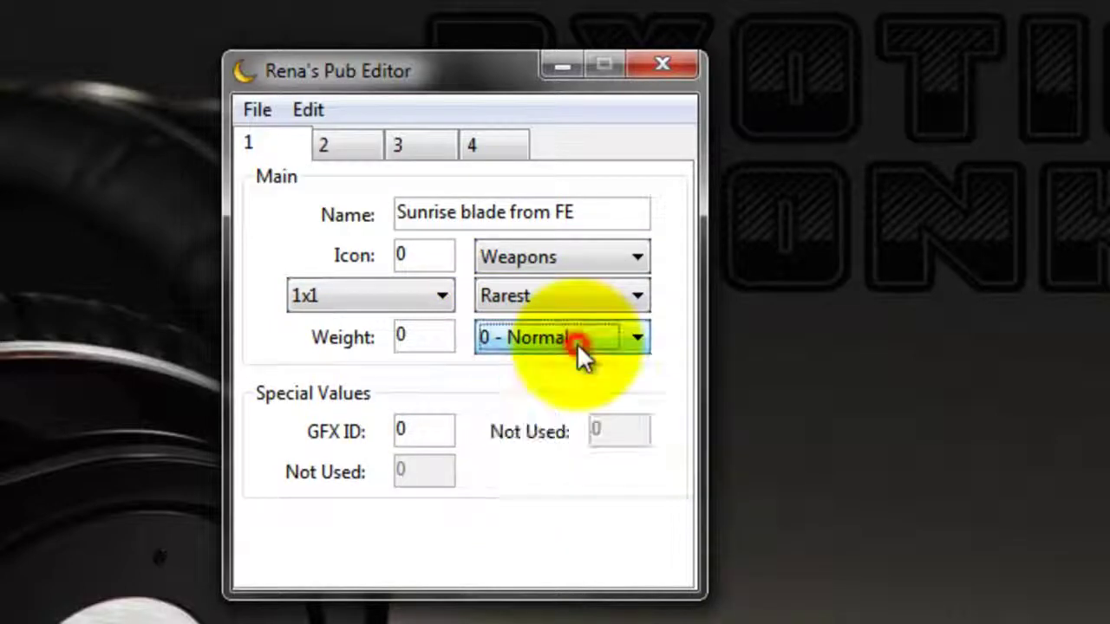
- Set the weapon's GFX ID to 75 after checking the notes for the last weapon's number, and set its icon to 62
{"action": "double_click", "coordinate": [425, 431]}
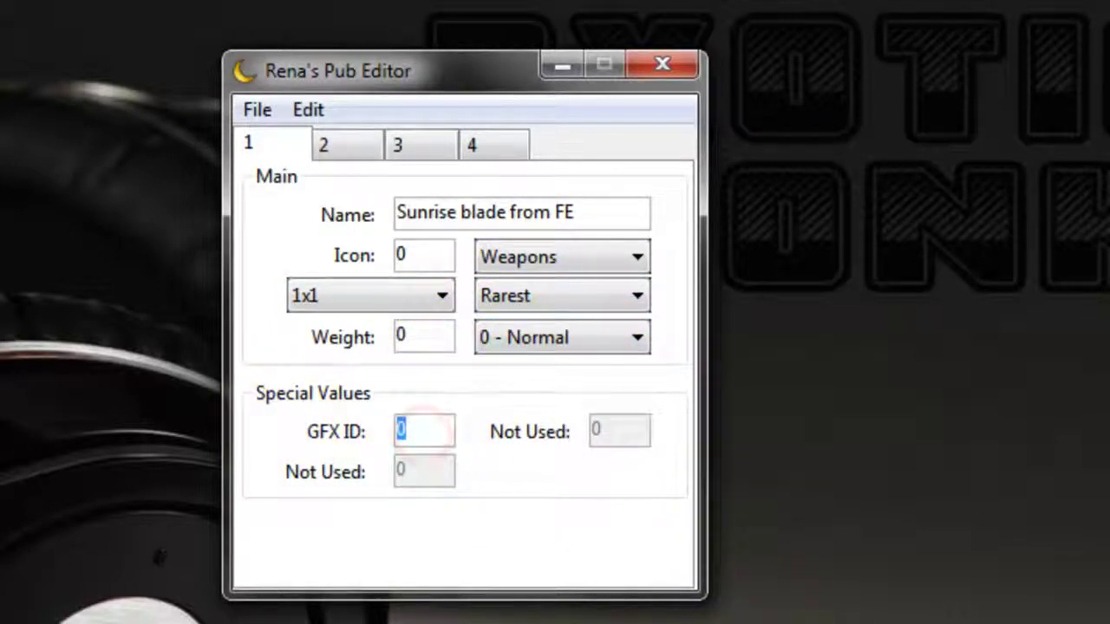
{"action": "left_click", "coordinate": [377, 621]}
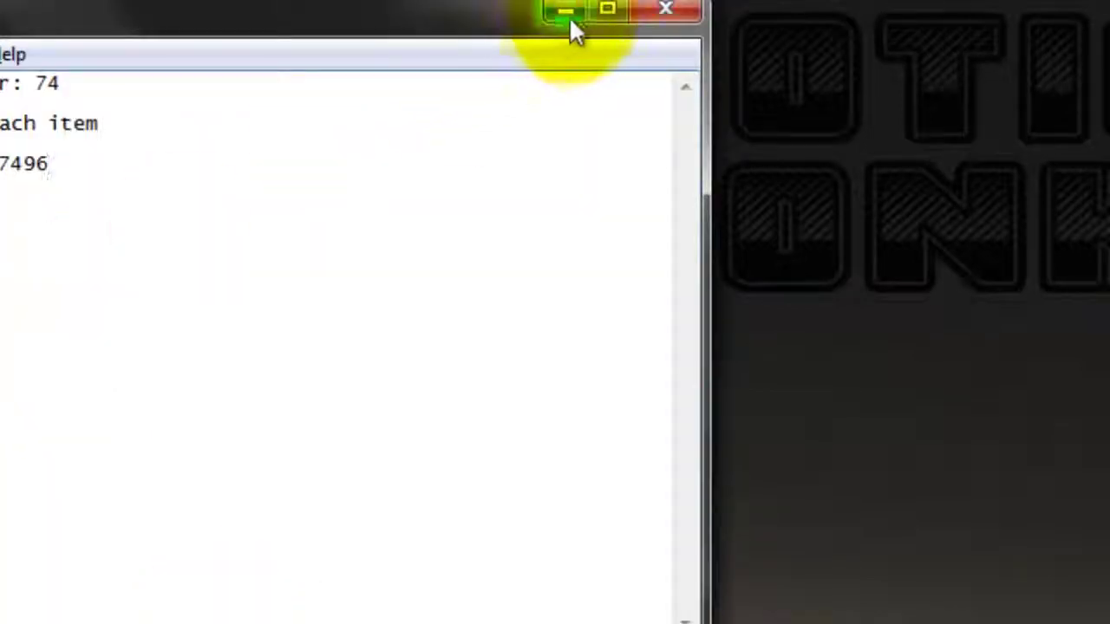
{"action": "left_click", "coordinate": [569, 16]}
{"action": "type", "text": "75"}
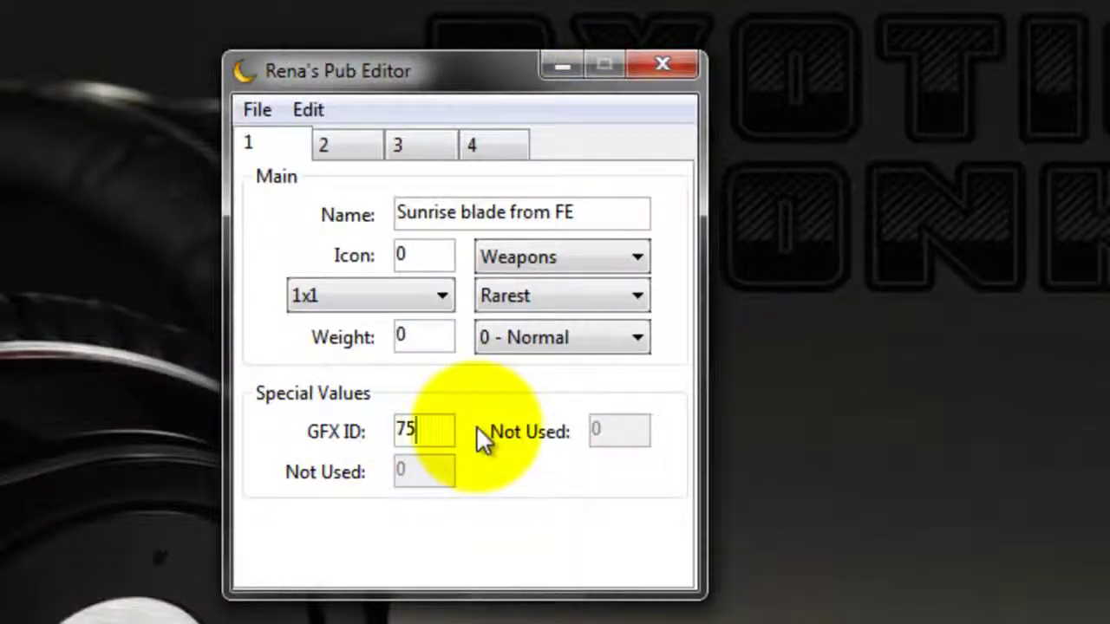
{"action": "double_click", "coordinate": [425, 254]}
{"action": "type", "text": "62"}
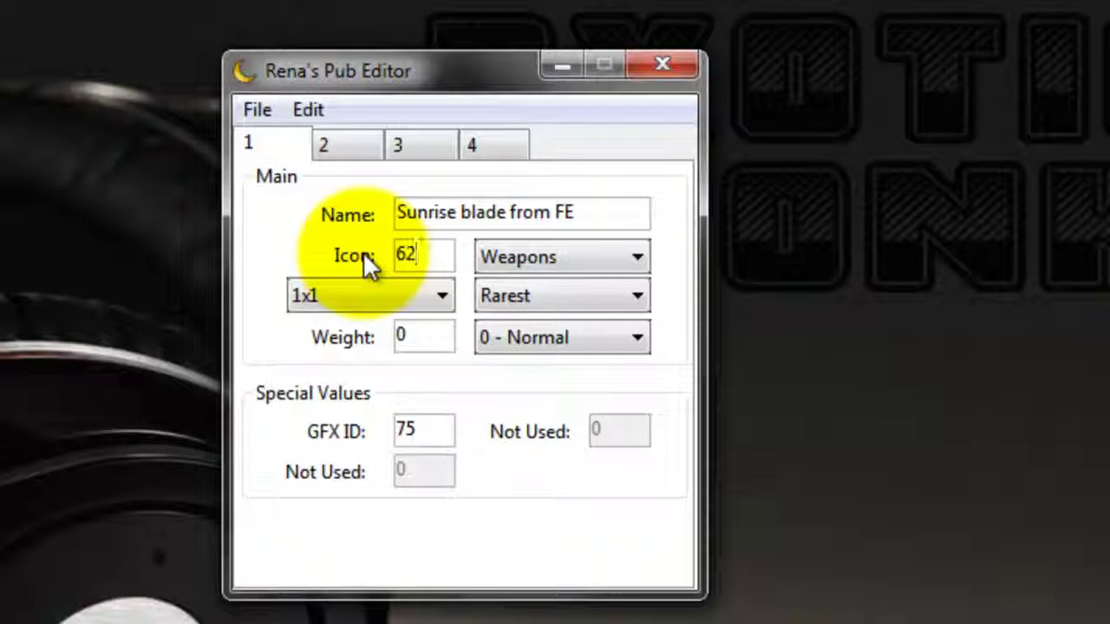
- Update the Sunrise blade from FE entry and save the item pub file
{"action": "left_click", "coordinate": [258, 110]}
{"action": "left_click", "coordinate": [259, 144]}
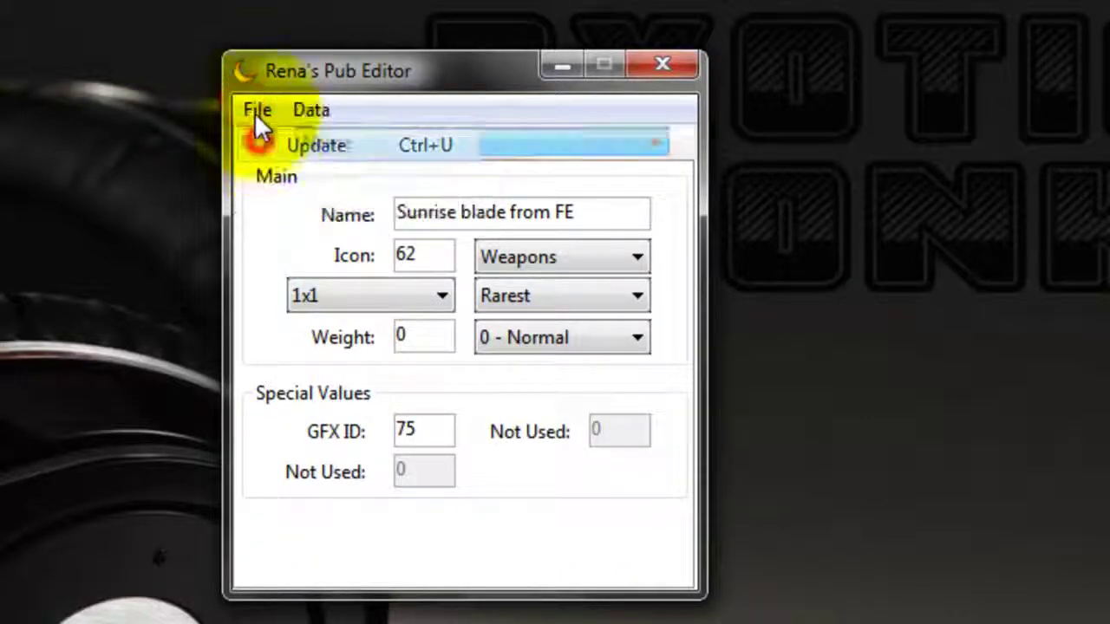
{"action": "left_click", "coordinate": [258, 110]}
{"action": "left_click", "coordinate": [287, 215]}
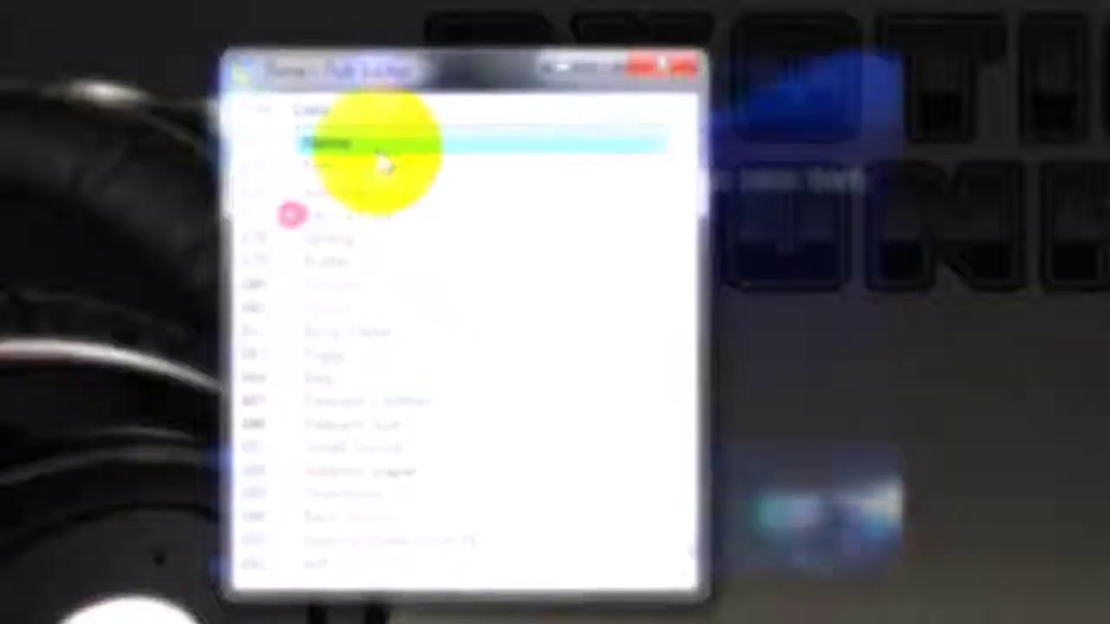